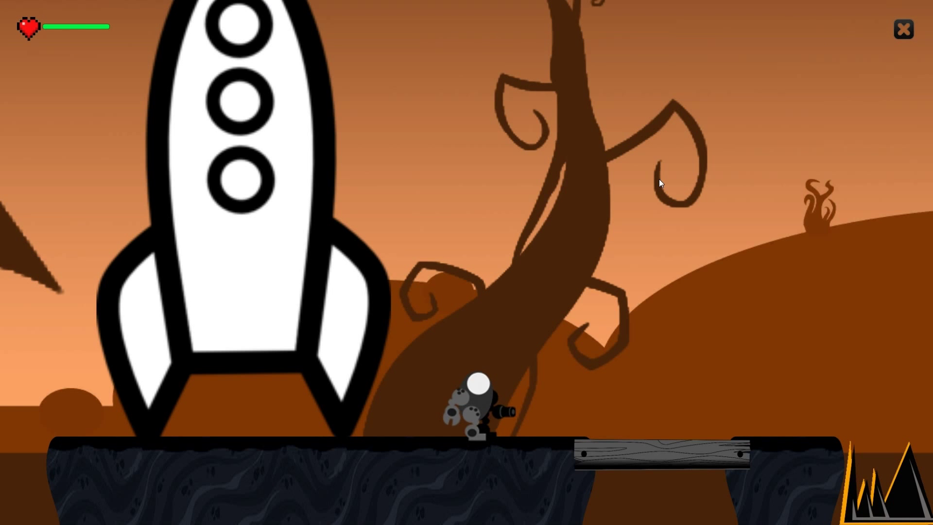
Step: Walk the character left, then right across the plank, jumping the gap twice
{"action": "key", "text": "Left"}
{"action": "key", "text": "Left"}
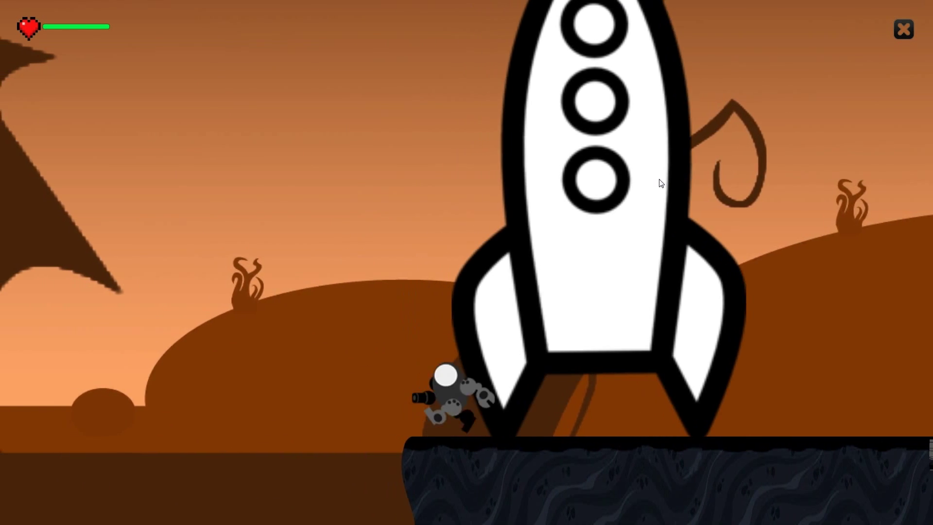
{"action": "key", "text": "Right"}
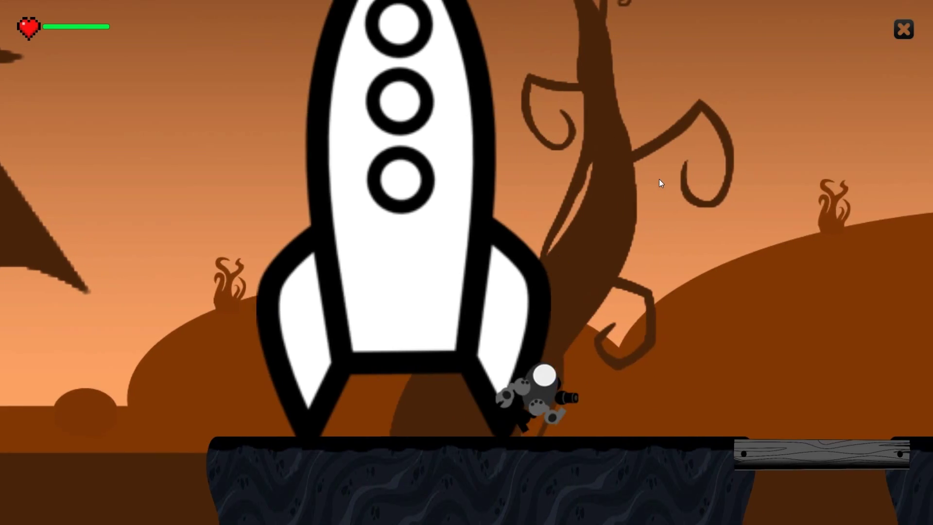
{"action": "key", "text": "Right"}
{"action": "key", "text": "space"}
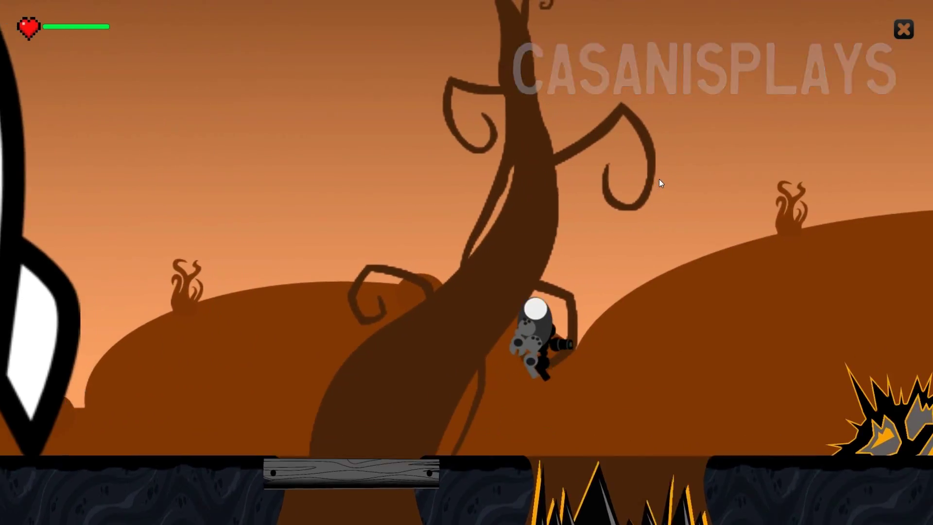
{"action": "key", "text": "space"}
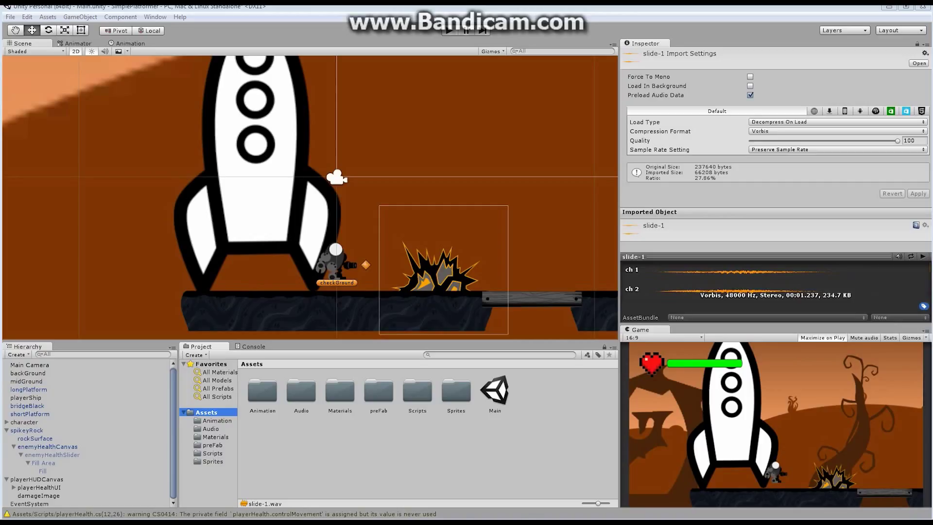
Step: Apply the spikeyRock scene object's changes to its prefab and check the prefab in preFab
{"action": "left_click", "coordinate": [214, 445]}
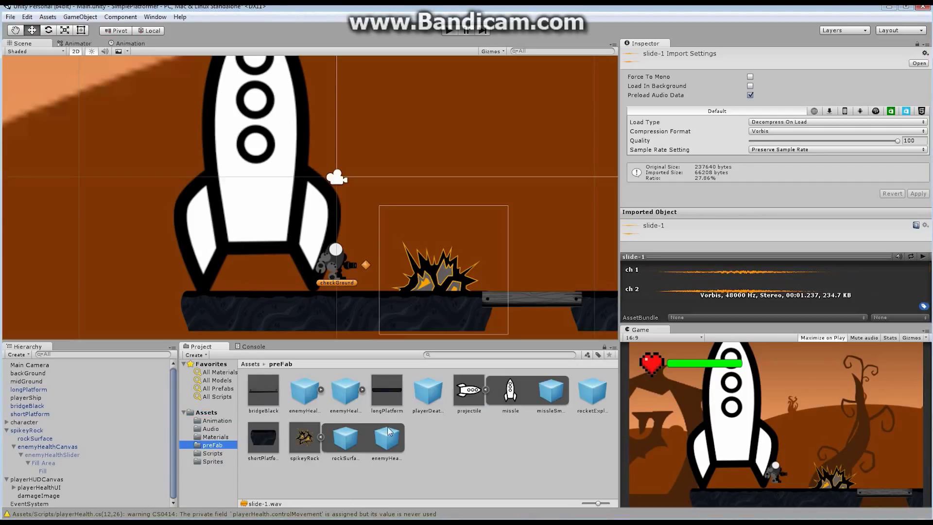
{"action": "left_click", "coordinate": [30, 430]}
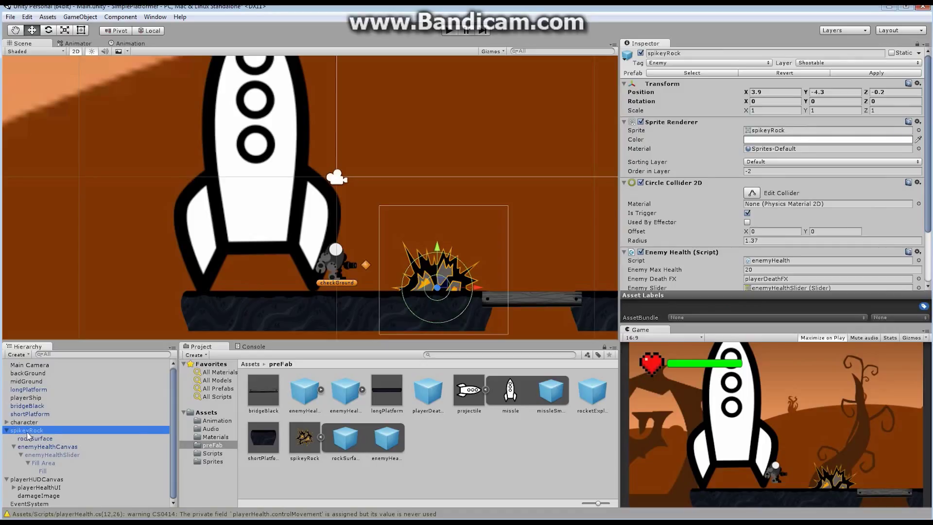
{"action": "left_click", "coordinate": [28, 433]}
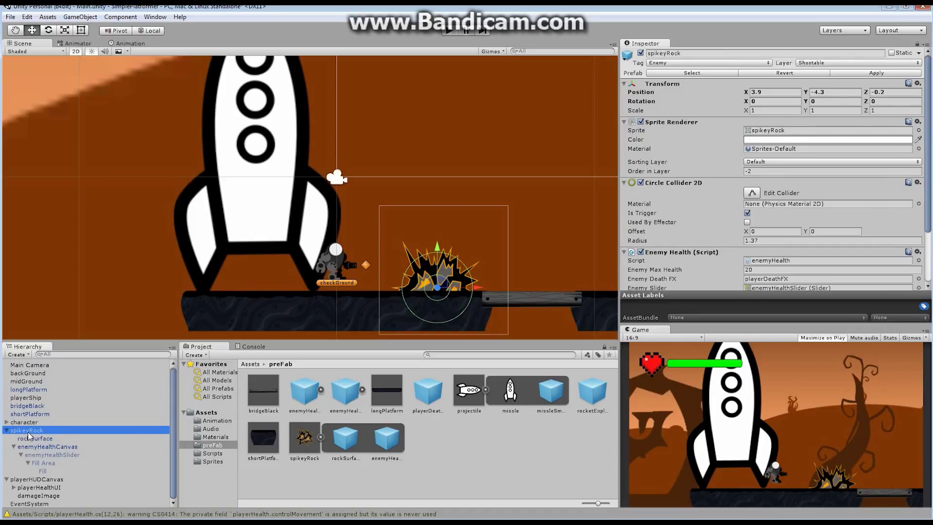
{"action": "left_click", "coordinate": [873, 75]}
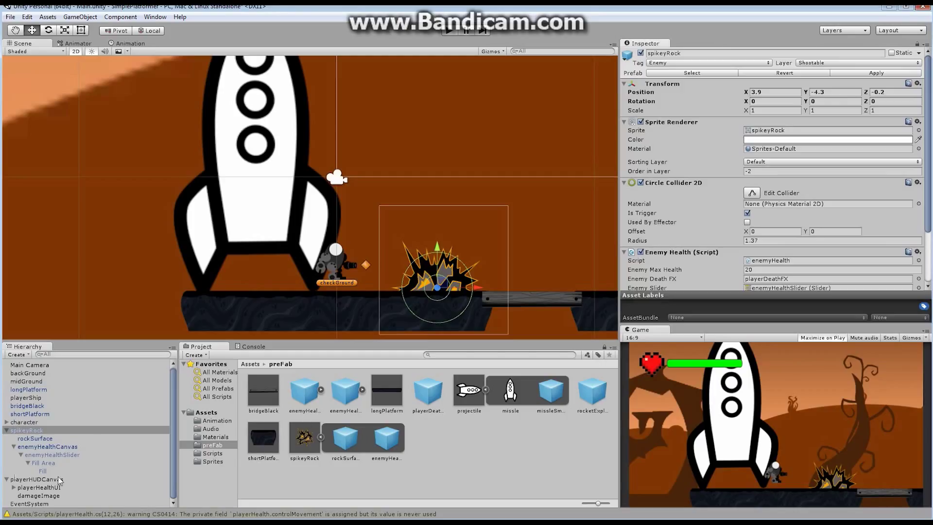
{"action": "left_click", "coordinate": [307, 438]}
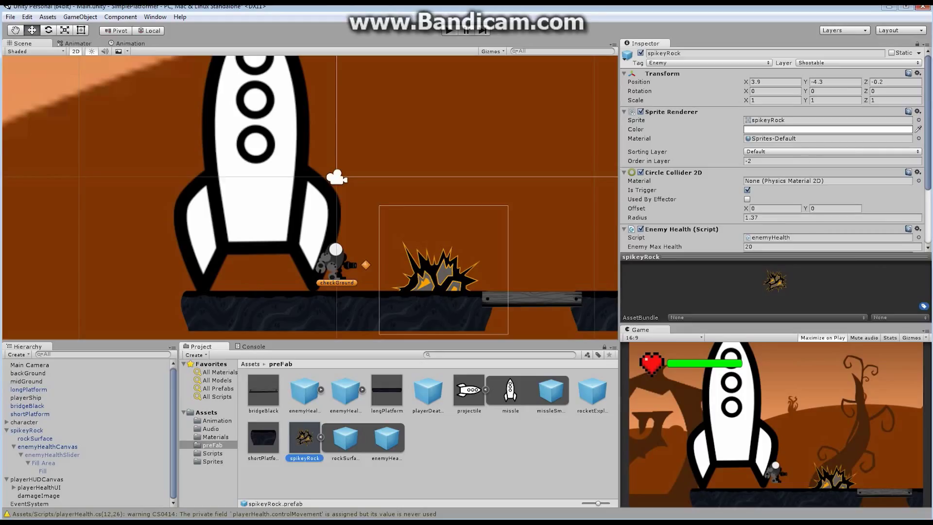
{"action": "left_click_drag", "start_coordinate": [928, 93], "coordinate": [928, 141]}
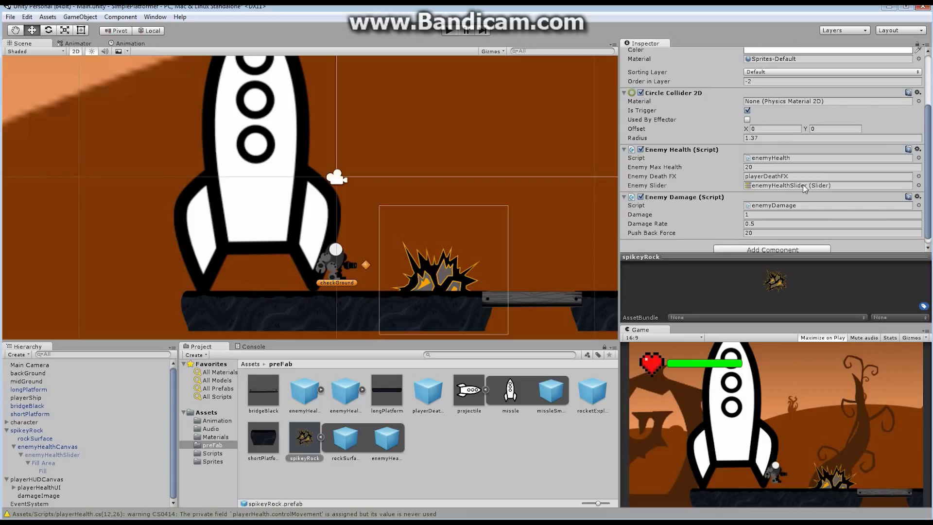
Step: Compare the projectile prefab's and Main Camera's components, then scroll the projectile Inspector down
{"action": "left_click", "coordinate": [470, 467]}
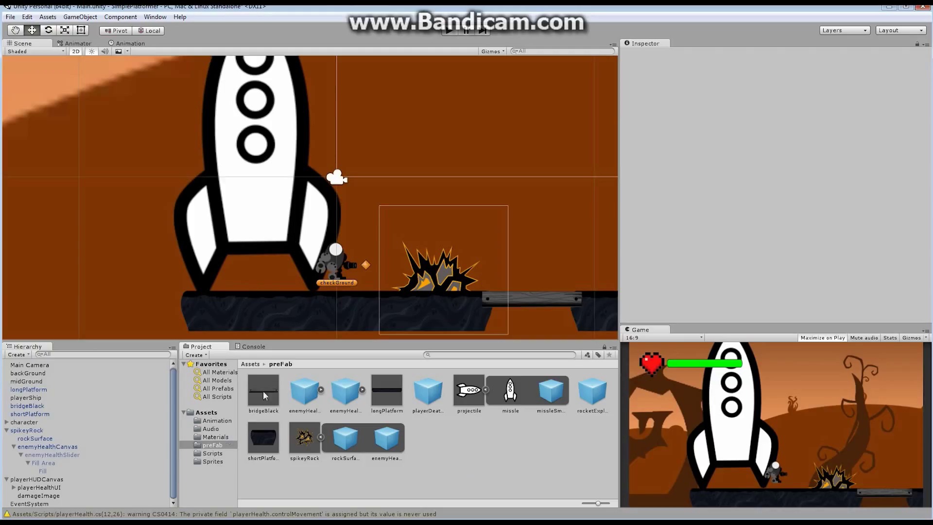
{"action": "left_click", "coordinate": [469, 390]}
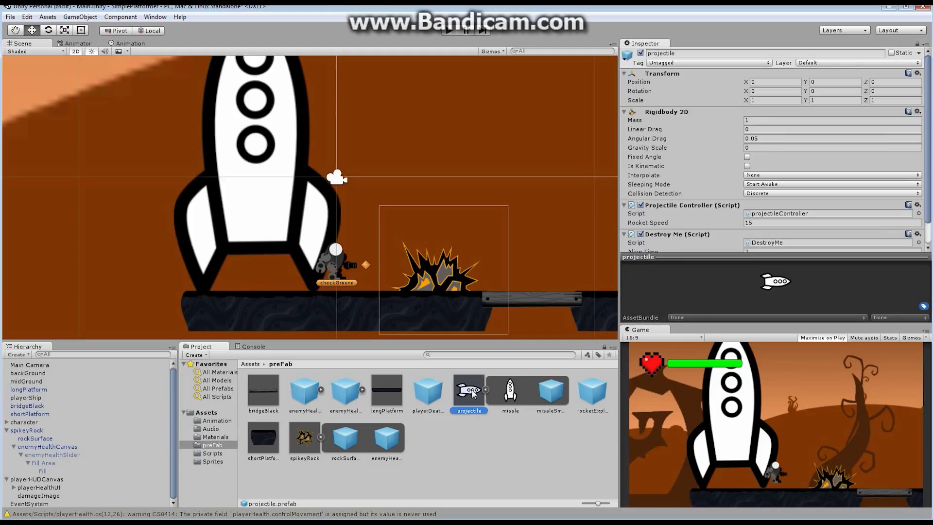
{"action": "left_click", "coordinate": [41, 367]}
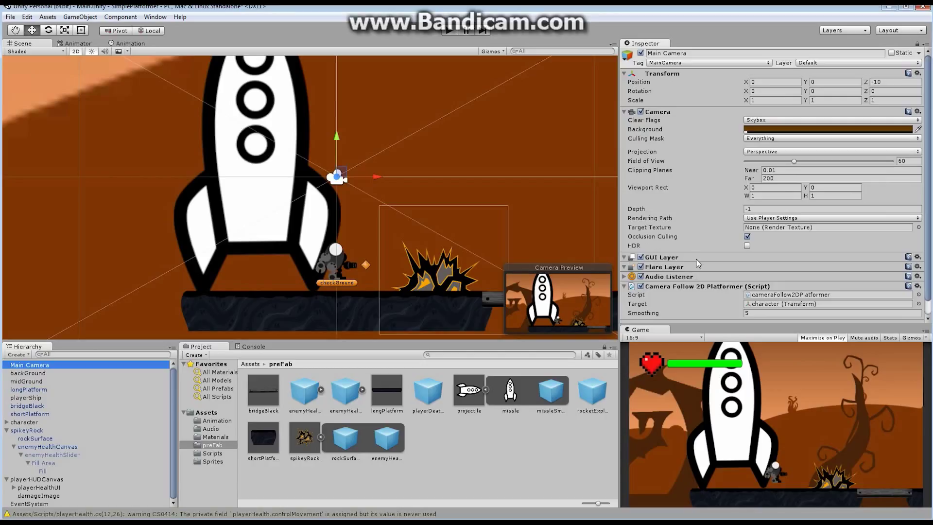
{"action": "left_click", "coordinate": [467, 398]}
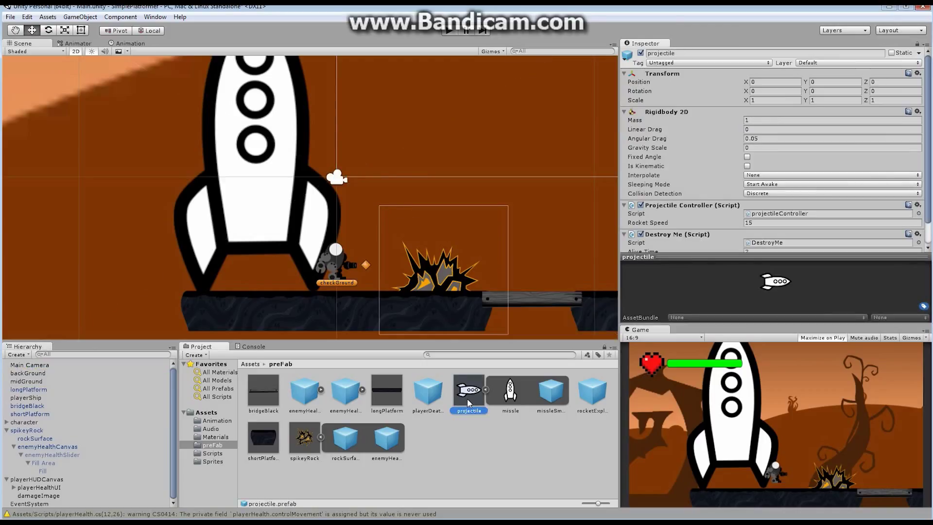
{"action": "left_click_drag", "start_coordinate": [930, 76], "coordinate": [930, 113]}
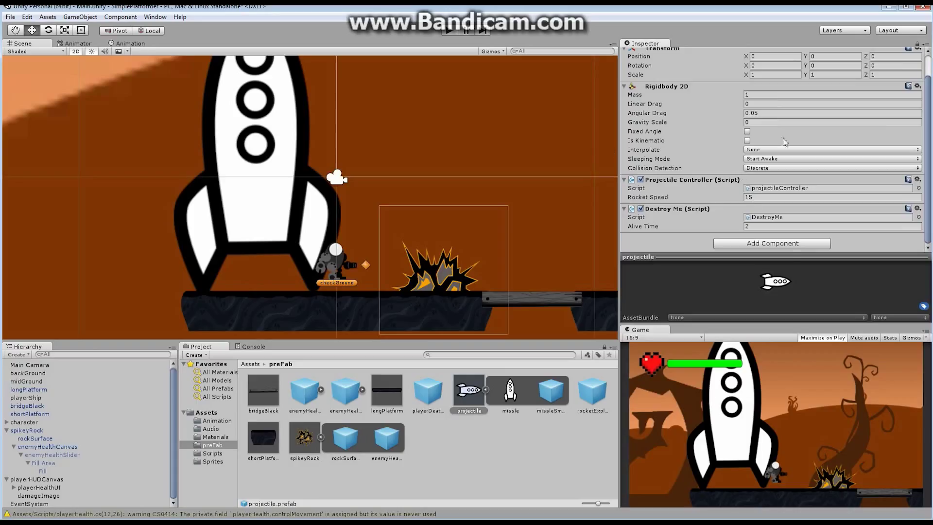
Step: Add an Audio Source component to the projectile prefab
{"action": "left_click", "coordinate": [784, 244]}
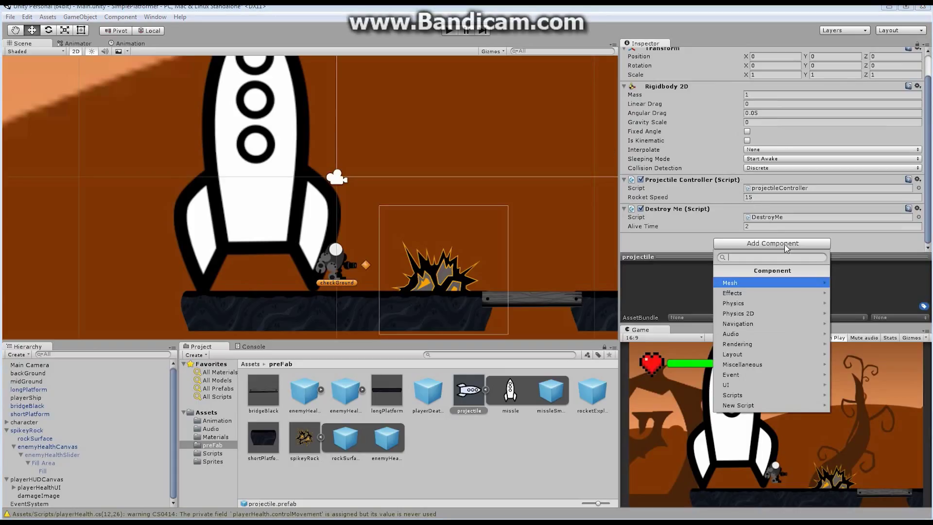
{"action": "left_click", "coordinate": [761, 335]}
{"action": "left_click", "coordinate": [753, 294]}
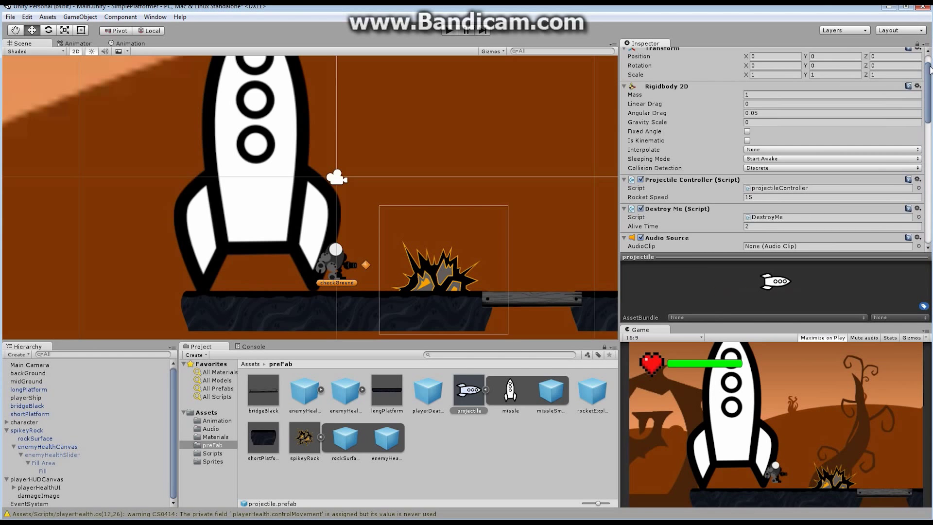
{"action": "scroll", "coordinate": [928, 65], "scroll_direction": "down", "scroll_amount": 5}
{"action": "scroll", "coordinate": [931, 106], "scroll_direction": "down", "scroll_amount": 2}
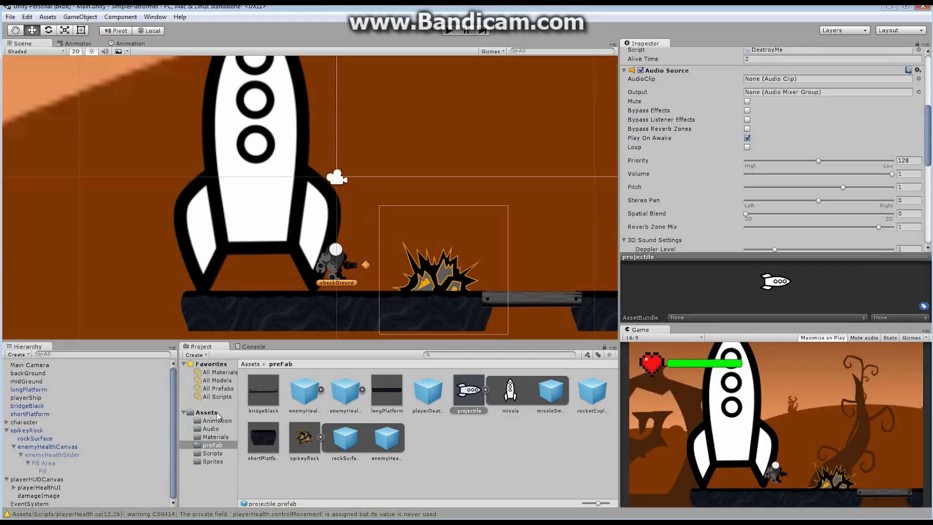
Step: Assign the slide-1 clip from Assets/Audio as the Audio Source's AudioClip
{"action": "left_click", "coordinate": [210, 429]}
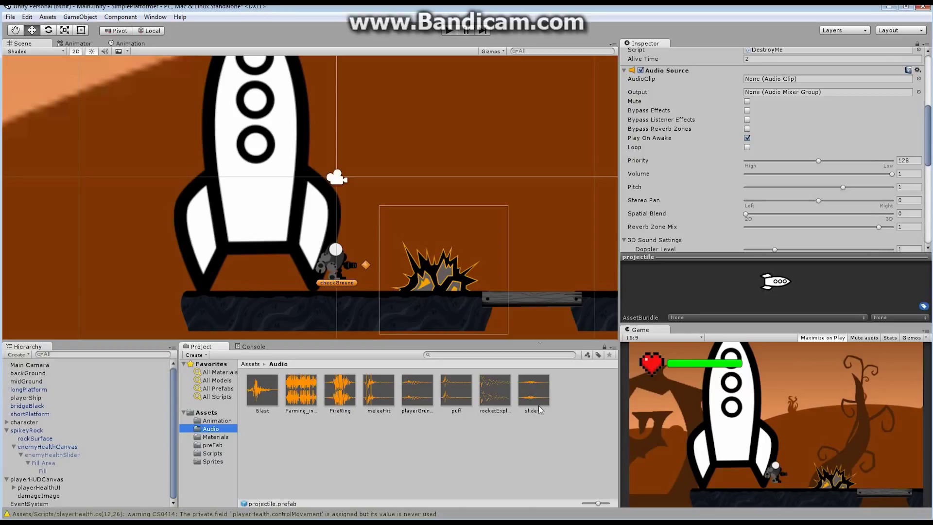
{"action": "left_click_drag", "start_coordinate": [543, 403], "coordinate": [809, 73]}
{"action": "left_click", "coordinate": [919, 72]}
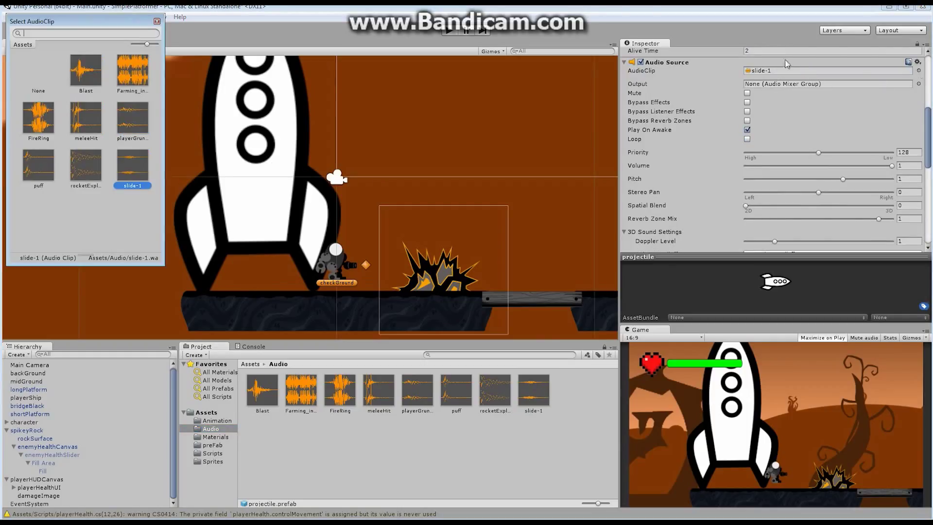
{"action": "left_click", "coordinate": [157, 22]}
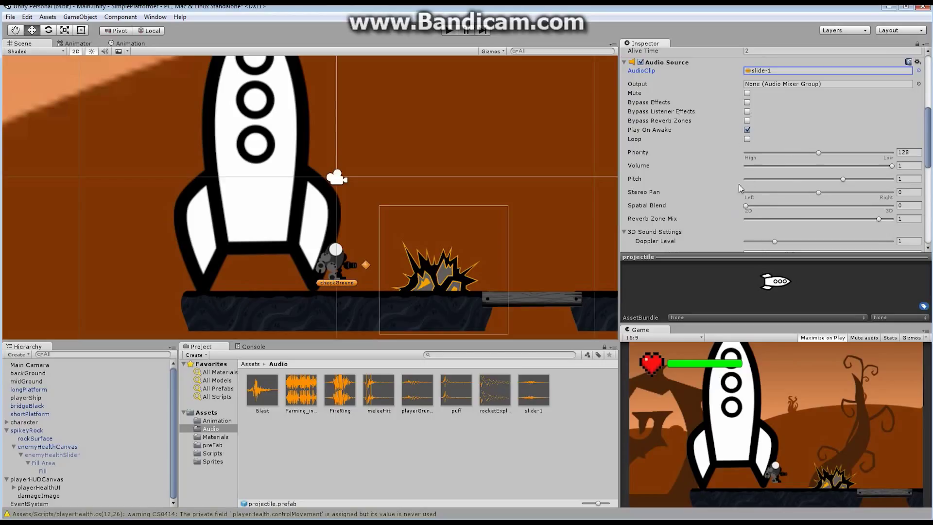
Step: Drag the projectile Audio Source's Spatial Blend back to 0 (2D) and start Play mode
{"action": "mouse_move", "coordinate": [742, 193]}
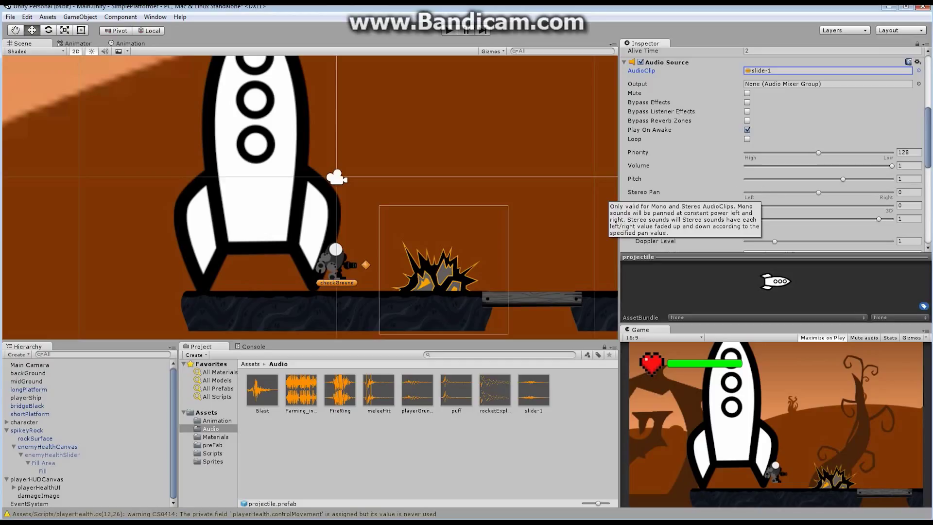
{"action": "left_click_drag", "start_coordinate": [928, 118], "coordinate": [931, 139]}
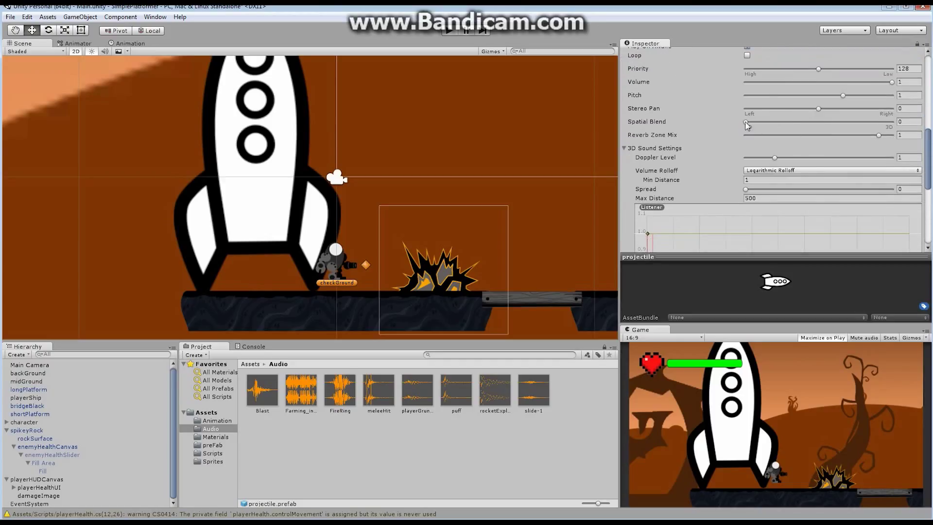
{"action": "left_click_drag", "start_coordinate": [746, 123], "coordinate": [894, 124]}
{"action": "left_click_drag", "start_coordinate": [929, 135], "coordinate": [929, 184]}
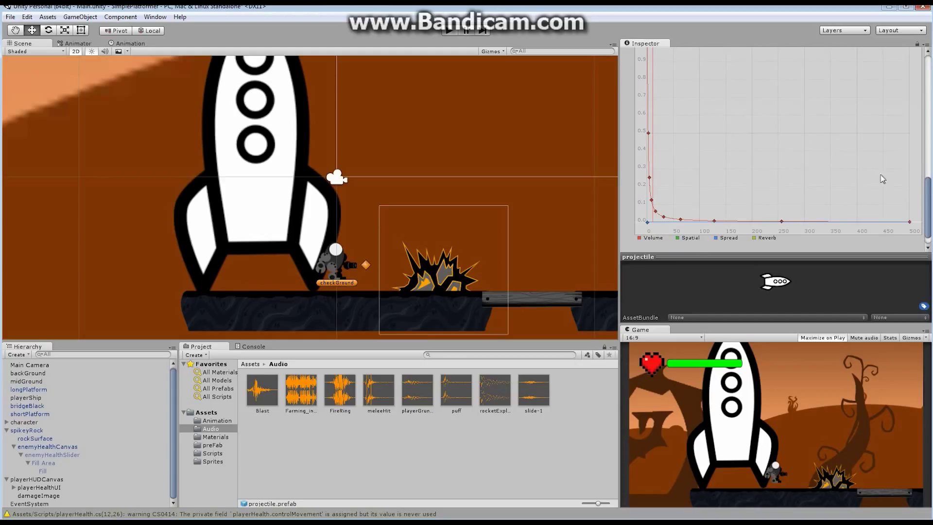
{"action": "scroll", "coordinate": [678, 122], "scroll_direction": "up", "scroll_amount": 3}
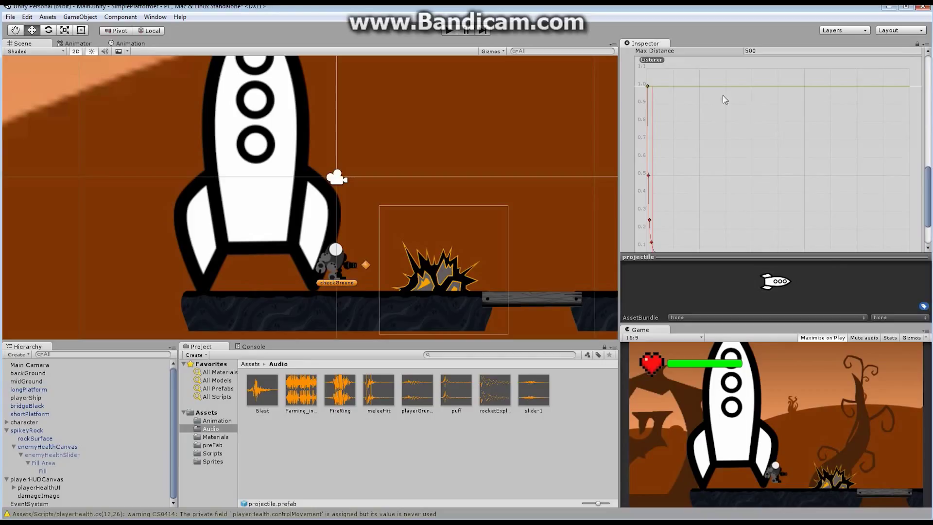
{"action": "left_click_drag", "start_coordinate": [927, 173], "coordinate": [927, 182]}
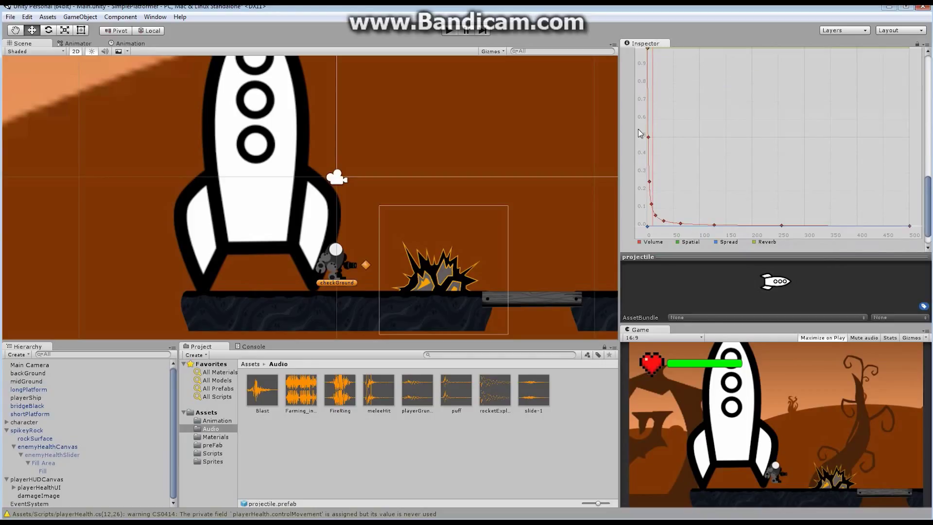
{"action": "scroll", "coordinate": [913, 189], "scroll_direction": "up", "scroll_amount": 10}
{"action": "scroll", "coordinate": [914, 190], "scroll_direction": "down", "scroll_amount": 5}
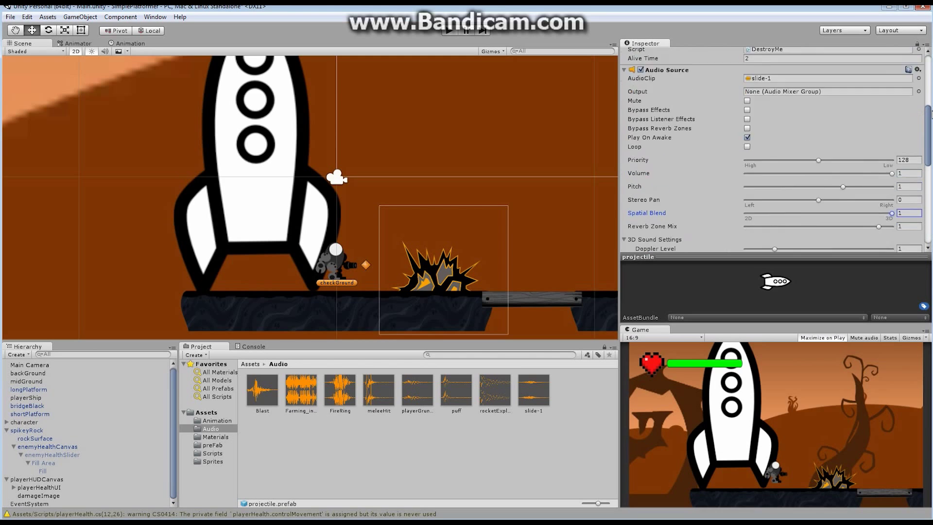
{"action": "scroll", "coordinate": [893, 143], "scroll_direction": "down", "scroll_amount": 3}
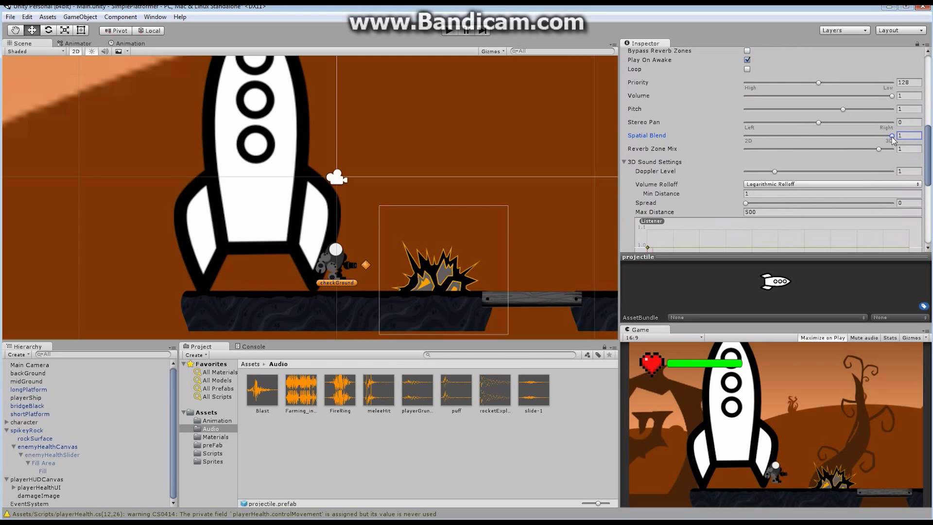
{"action": "left_click_drag", "start_coordinate": [892, 138], "coordinate": [732, 137]}
{"action": "left_click", "coordinate": [448, 30]}
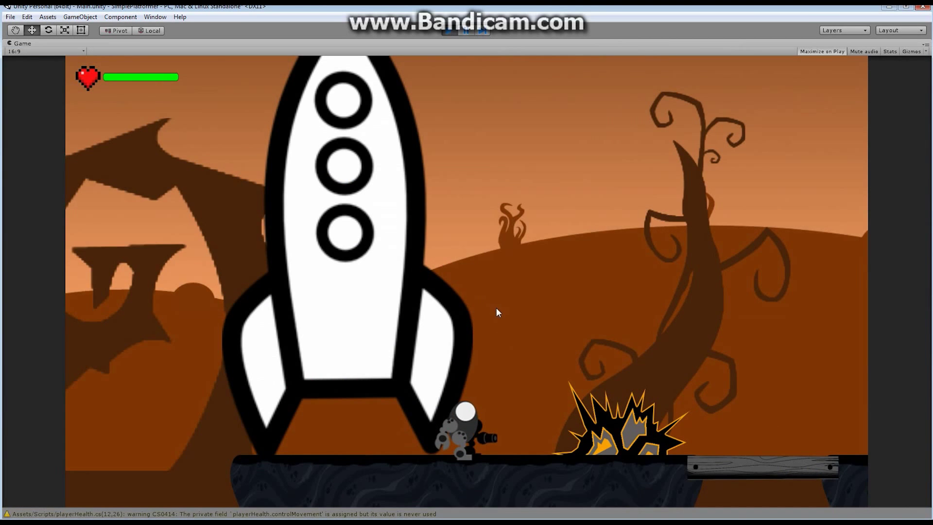
Step: Walk the player left and right firing rockets to hear the projectile sound, then stop
{"action": "key", "text": "Left"}
{"action": "key", "text": "ctrl"}
{"action": "key", "text": "ctrl"}
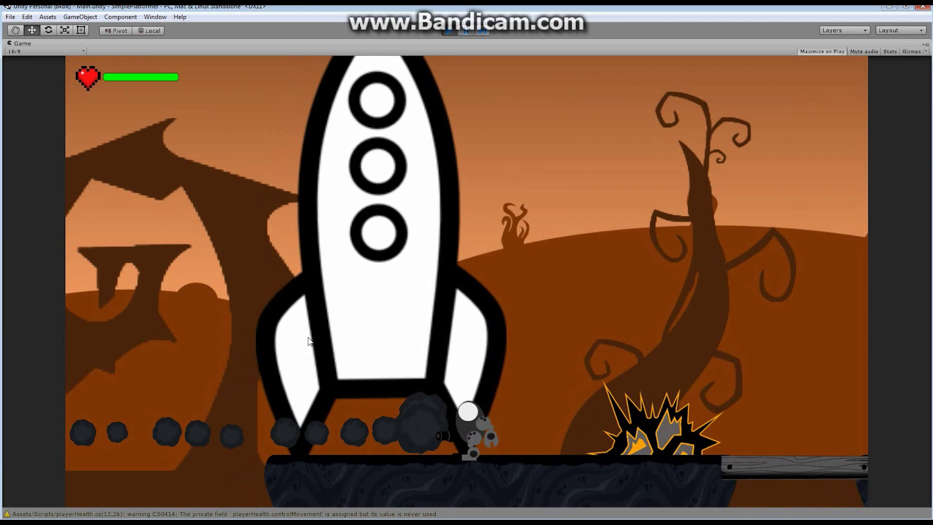
{"action": "key", "text": "Left"}
{"action": "key", "text": "Left"}
{"action": "key", "text": "Right"}
{"action": "key", "text": "ctrl"}
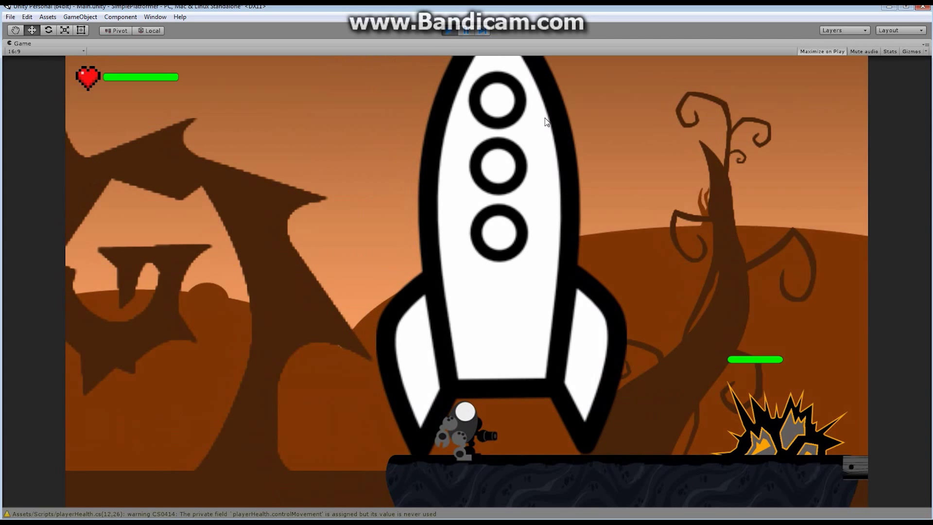
{"action": "left_click", "coordinate": [447, 34]}
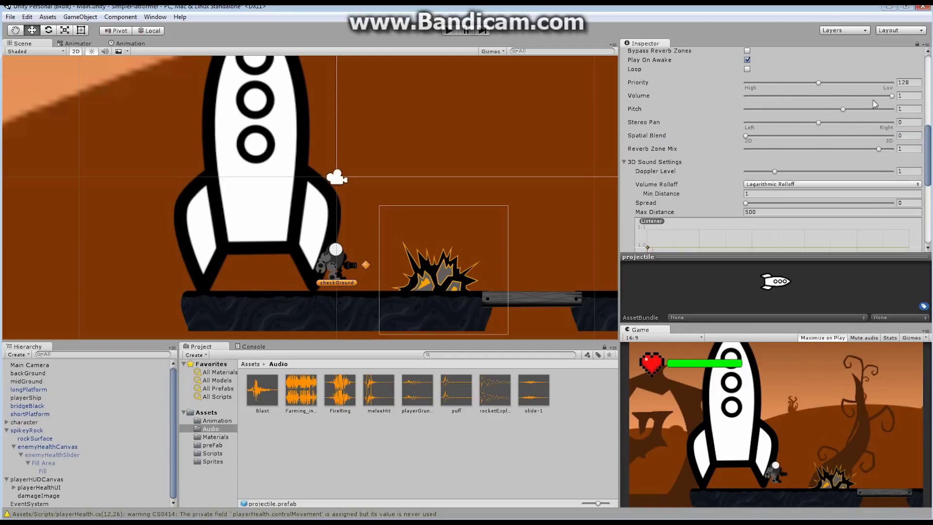
Step: Set the projectile Audio Source's Volume to 0.6
{"action": "left_click_drag", "start_coordinate": [892, 97], "coordinate": [837, 106]}
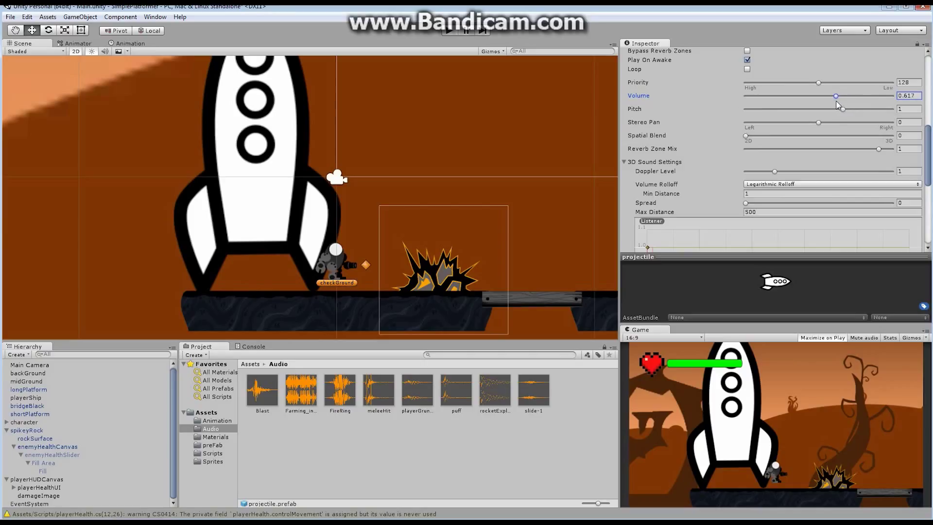
{"action": "left_click", "coordinate": [914, 95]}
{"action": "type", "text": ".6"}
{"action": "key", "text": "Return"}
Step: Play-test the quieter rocket sound by firing to the left, then stop the game
{"action": "left_click", "coordinate": [449, 30]}
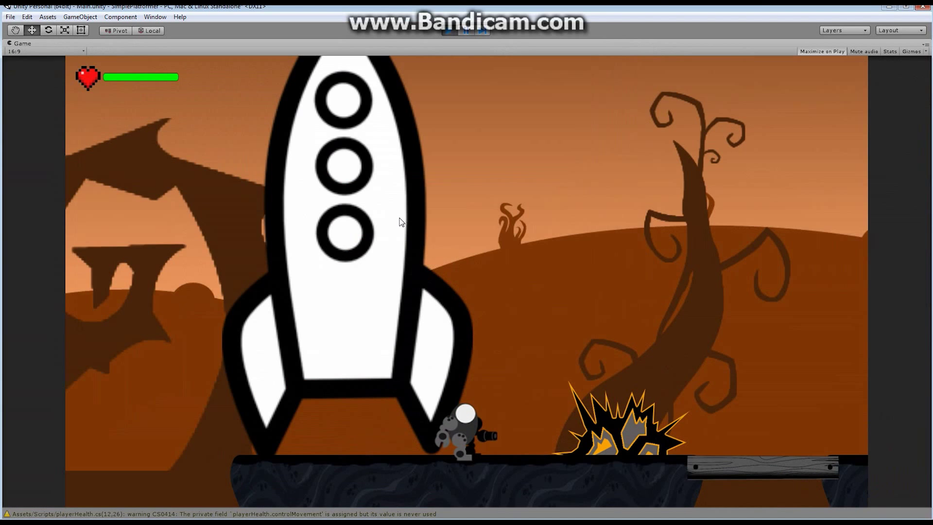
{"action": "left_click", "coordinate": [402, 221]}
{"action": "key", "text": "Left"}
{"action": "left_click", "coordinate": [382, 217]}
{"action": "left_click", "coordinate": [449, 31]}
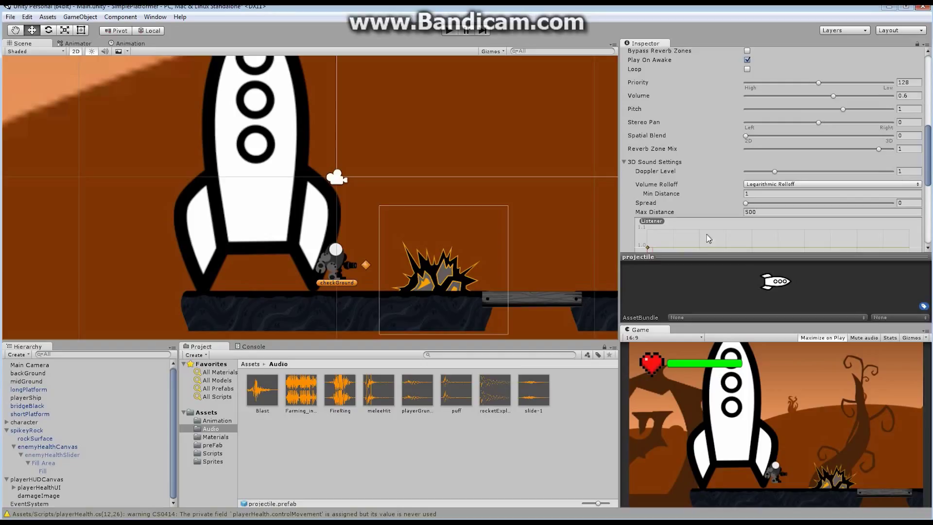
Step: Add an Audio Source component to the rocketExplosionPS prefab in the preFab folder
{"action": "left_click", "coordinate": [210, 446]}
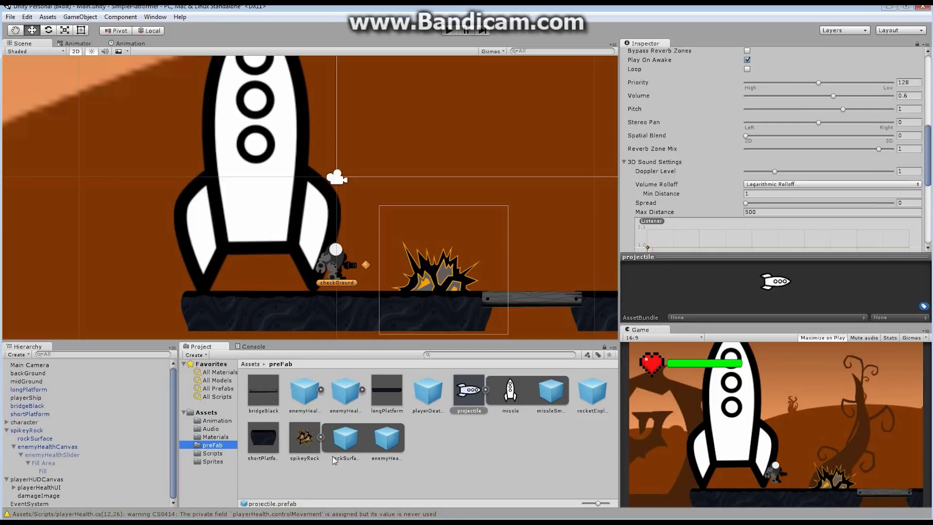
{"action": "left_click", "coordinate": [594, 394]}
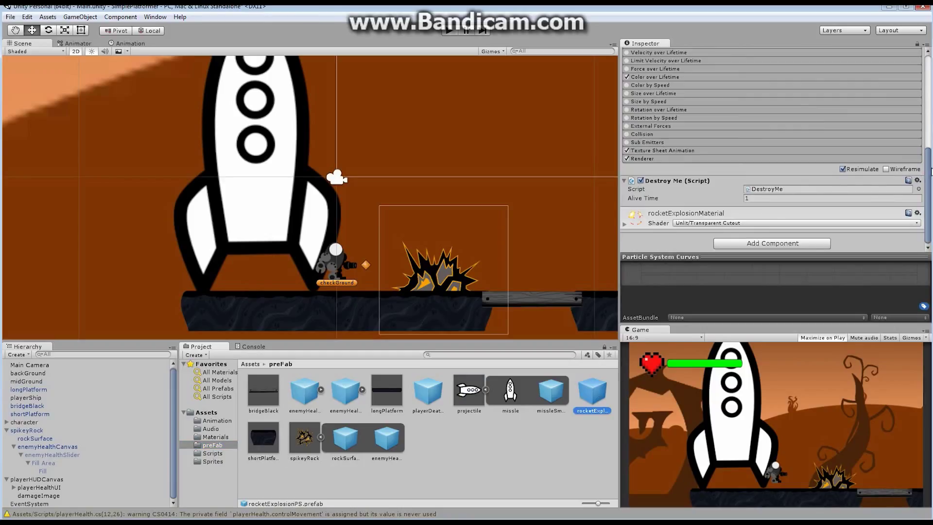
{"action": "left_click", "coordinate": [781, 246]}
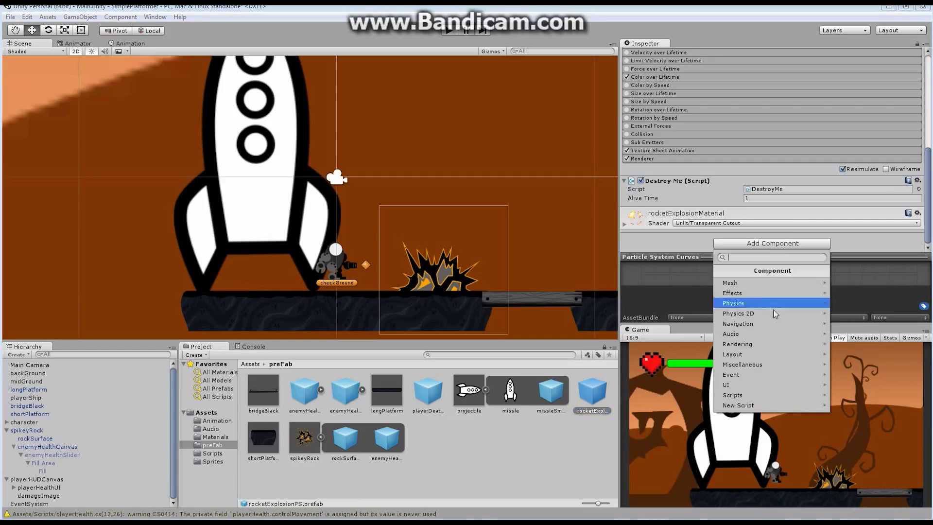
{"action": "left_click", "coordinate": [746, 335]}
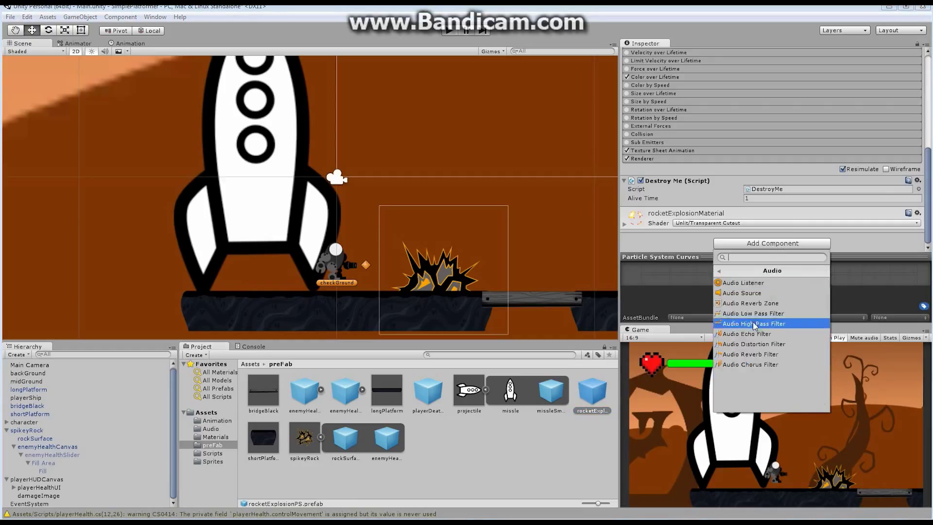
{"action": "left_click", "coordinate": [745, 293]}
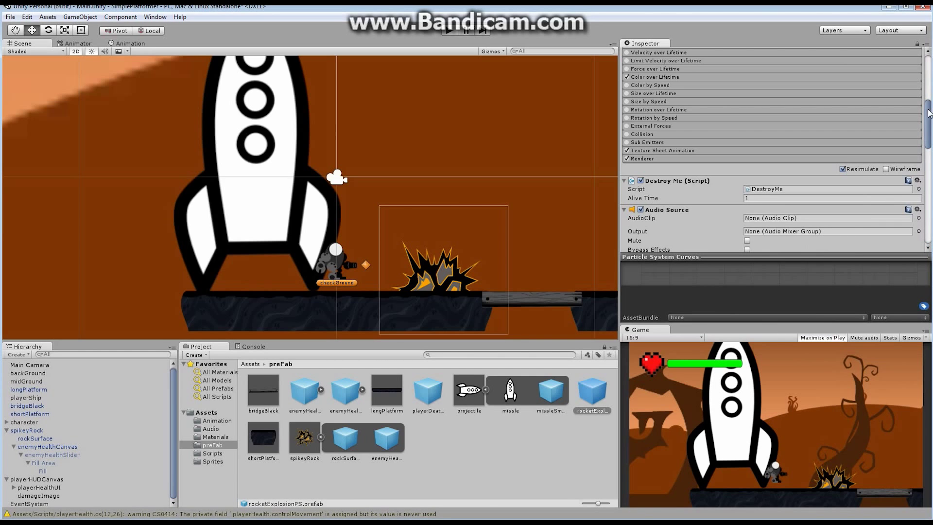
Step: Assign the rocketExplode clip to the explosion's Audio Source and start the game
{"action": "left_click_drag", "start_coordinate": [928, 113], "coordinate": [927, 127]}
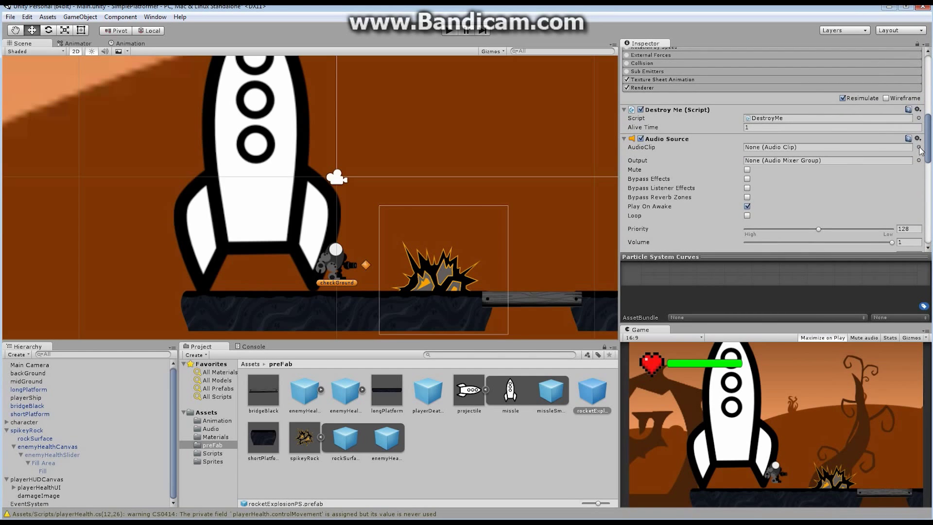
{"action": "left_click", "coordinate": [918, 147]}
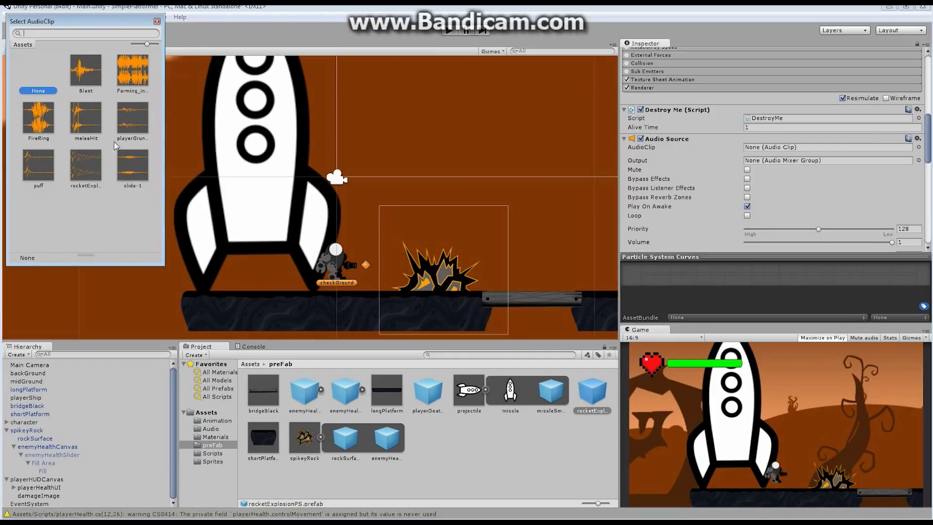
{"action": "double_click", "coordinate": [86, 165]}
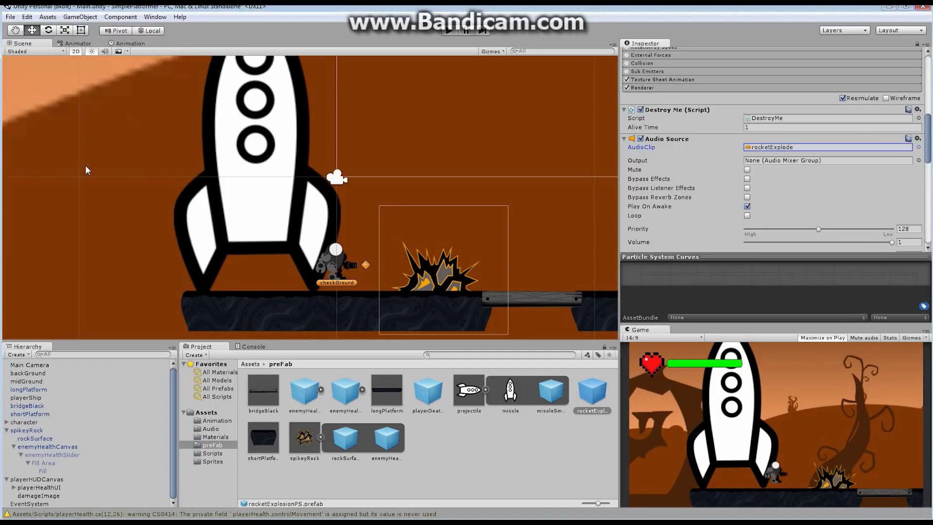
{"action": "left_click", "coordinate": [448, 30]}
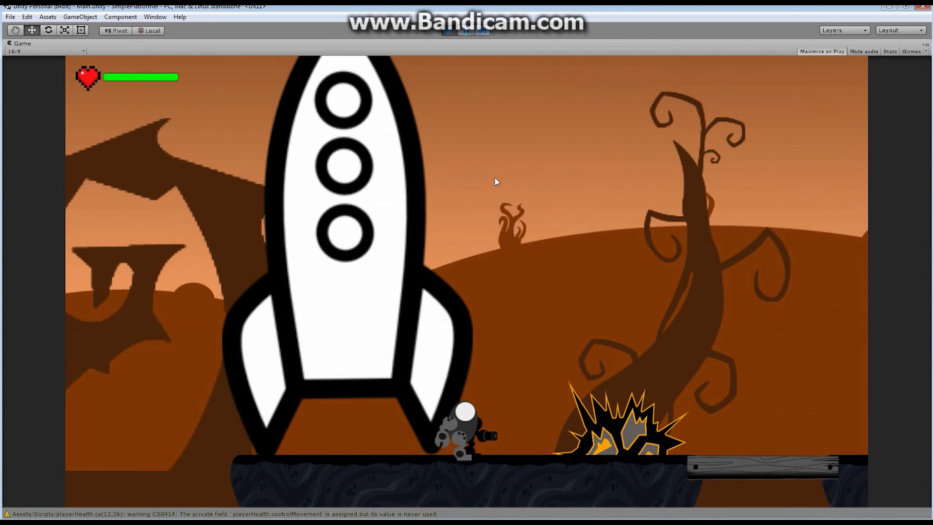
Step: Fire a rocket at the spikey rock to hear the explosion, then stop the game
{"action": "left_click", "coordinate": [494, 177]}
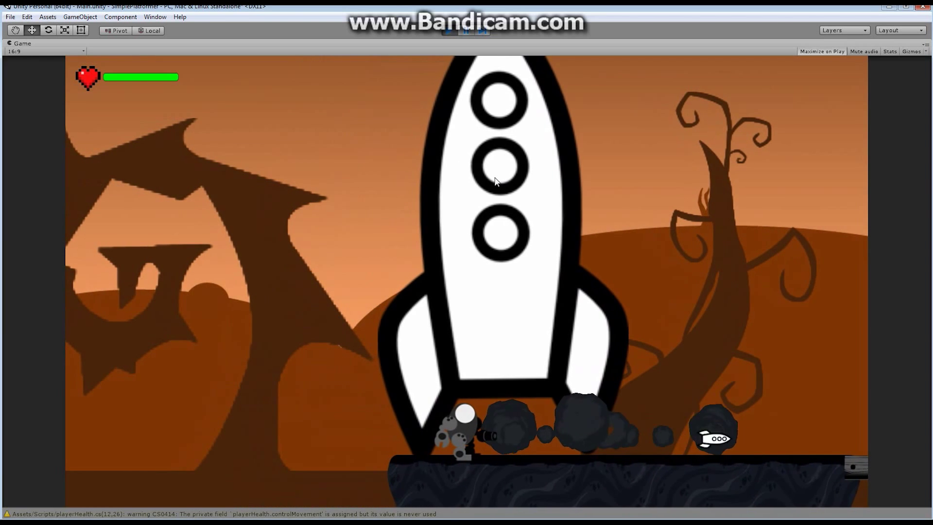
{"action": "left_click", "coordinate": [449, 31]}
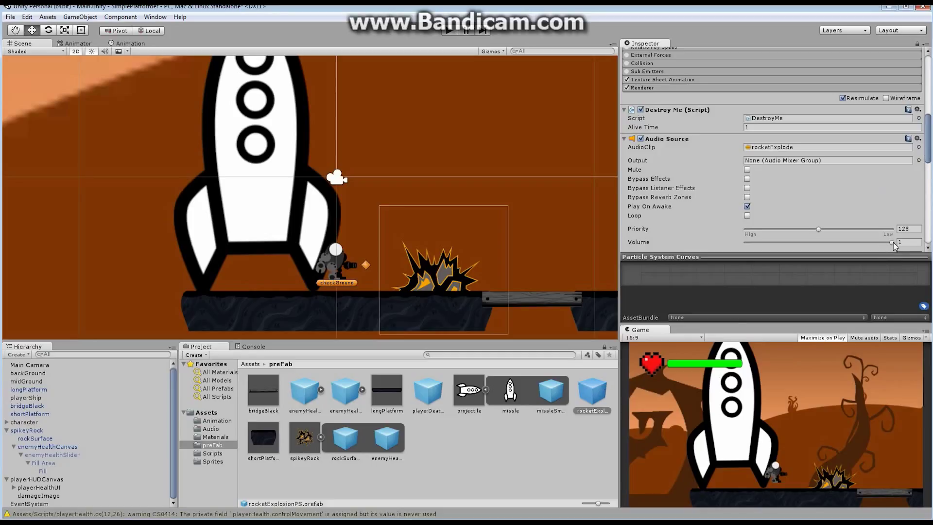
Step: Type 0.6 into the rocketExplosionPS Audio Source's Volume field
{"action": "left_click_drag", "start_coordinate": [892, 242], "coordinate": [879, 242]}
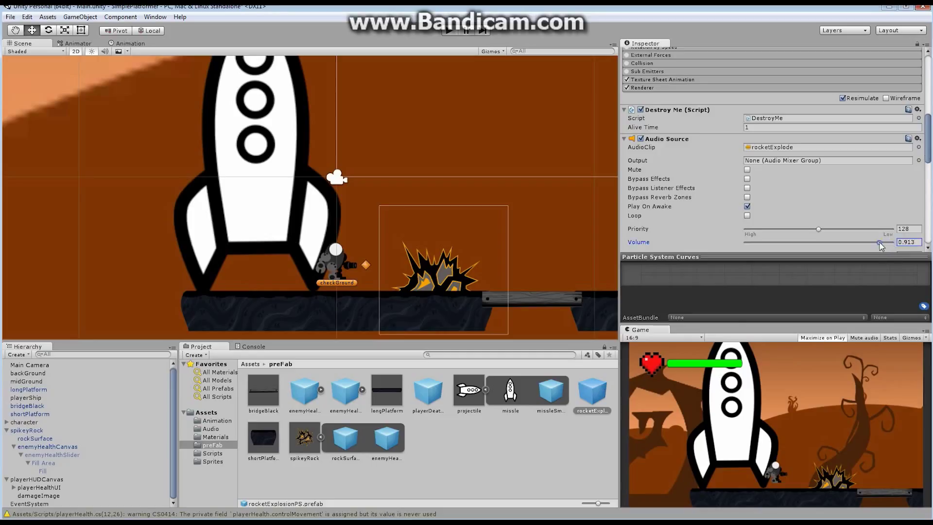
{"action": "left_click", "coordinate": [909, 242]}
{"action": "type", "text": "0.6"}
Step: Select the backGround object to check its Z 100 position and Order in Layer -10
{"action": "left_click", "coordinate": [27, 373]}
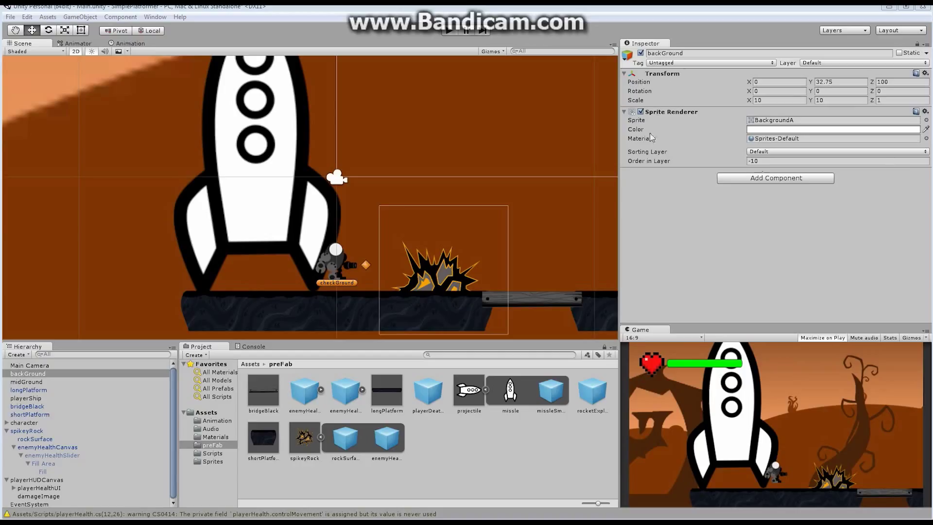
Step: Add an Audio Source component to the character and switch off its Play On Awake
{"action": "left_click", "coordinate": [24, 423]}
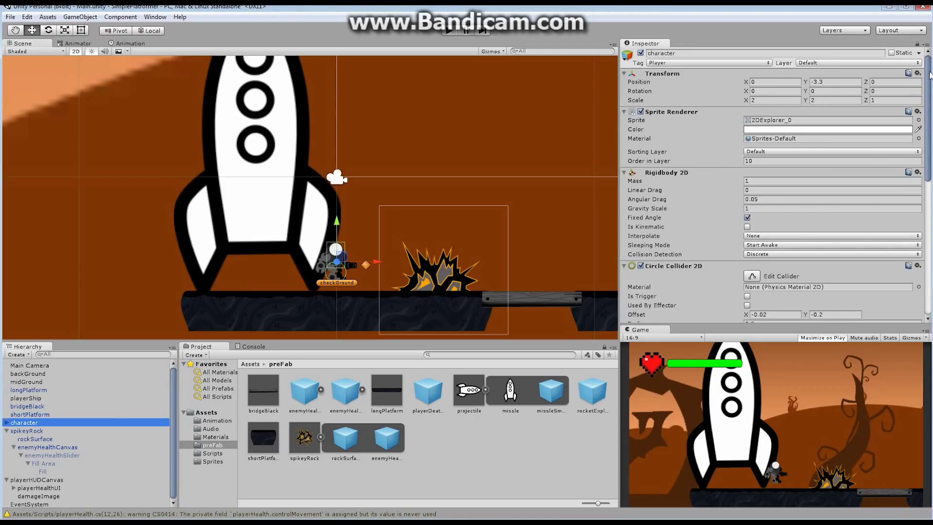
{"action": "left_click_drag", "start_coordinate": [929, 77], "coordinate": [929, 219]}
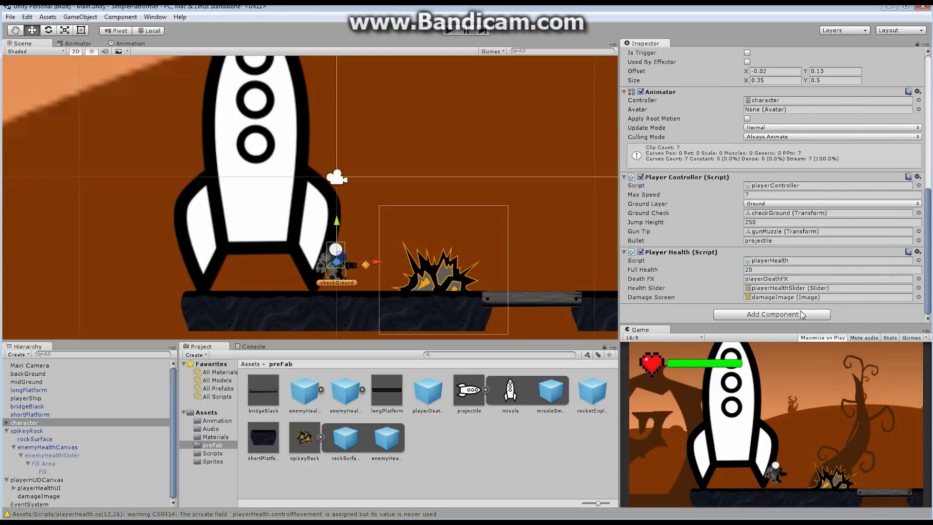
{"action": "left_click", "coordinate": [794, 315]}
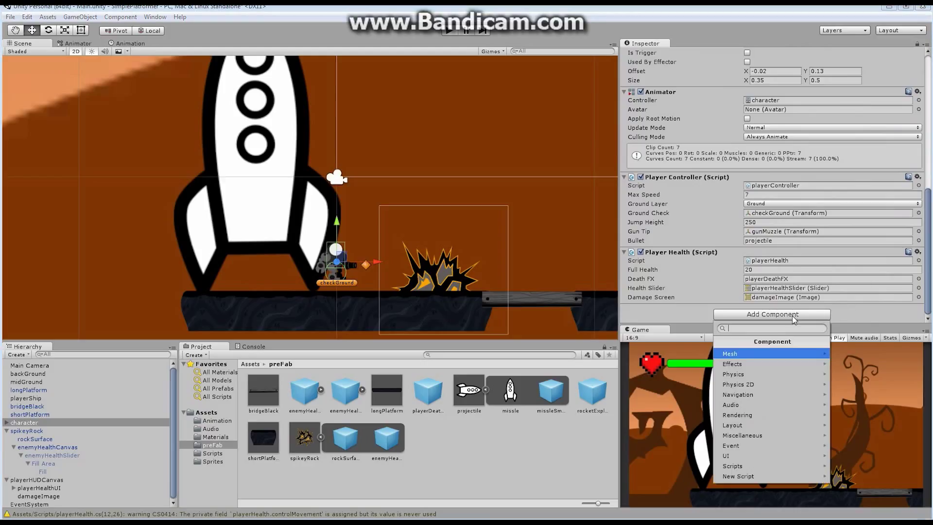
{"action": "left_click", "coordinate": [753, 405]}
{"action": "left_click", "coordinate": [749, 366]}
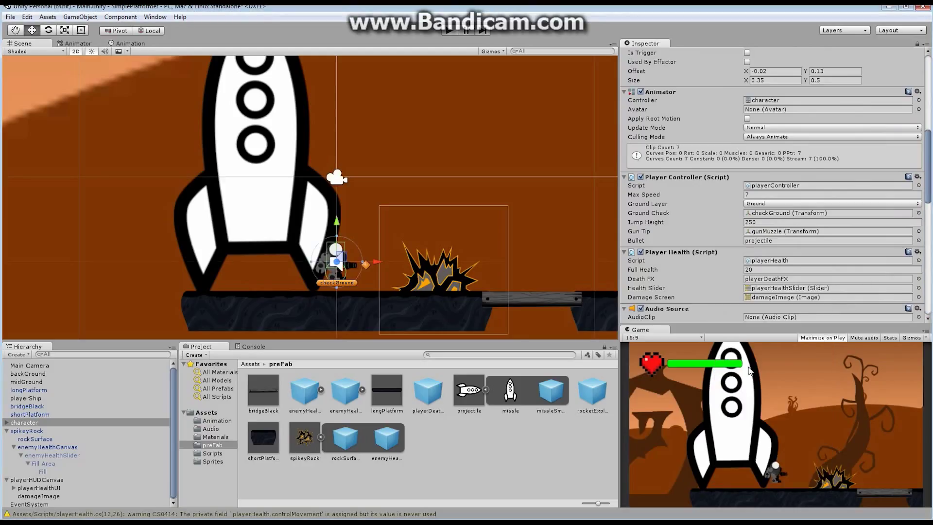
{"action": "scroll", "coordinate": [802, 169], "scroll_direction": "down", "scroll_amount": 5}
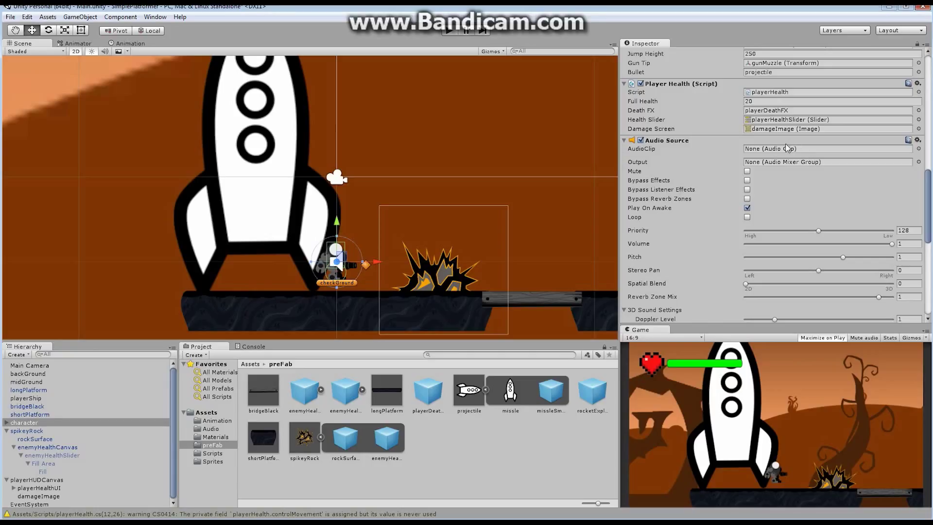
{"action": "left_click", "coordinate": [747, 208]}
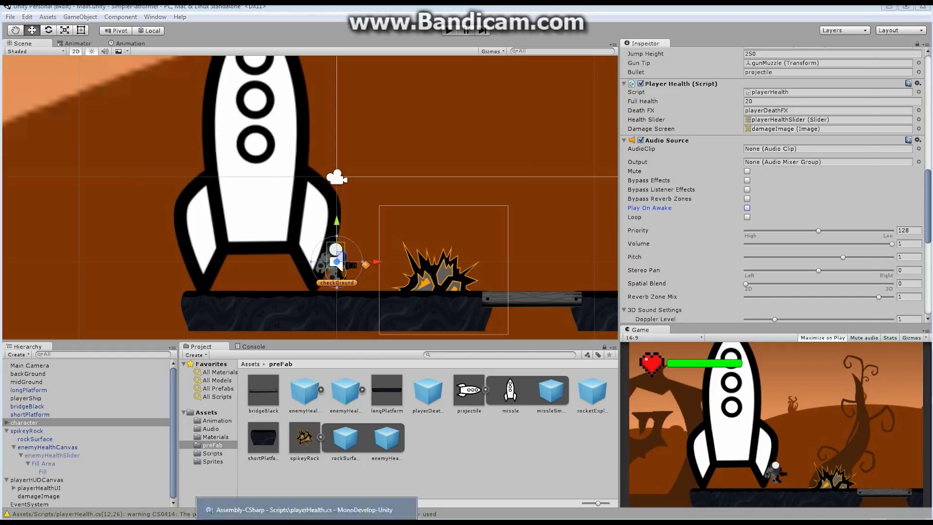
Step: In playerHealth.cs, declare 'public AudioClip playerHurt;' and 'AudioSource playerAS;' below deathFX
{"action": "double_click", "coordinate": [306, 514]}
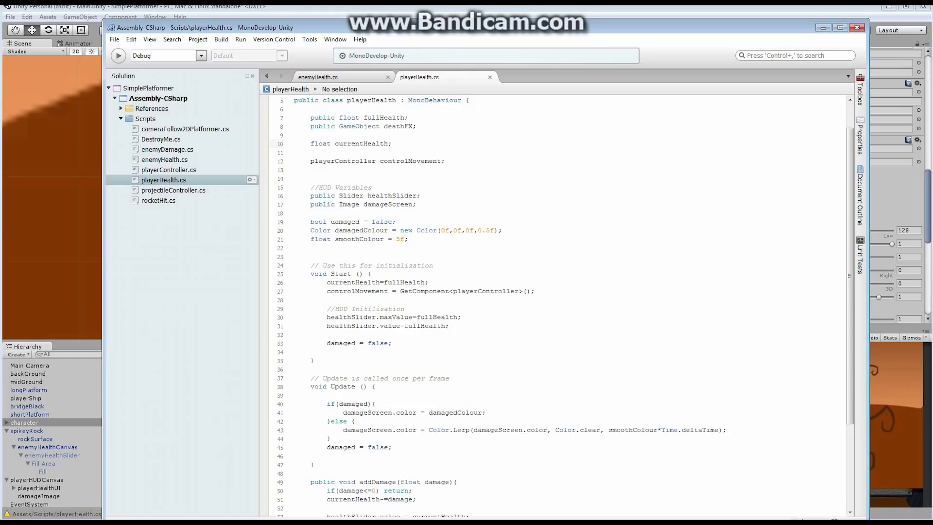
{"action": "key", "text": "Return"}
{"action": "type", "text": "pu"}
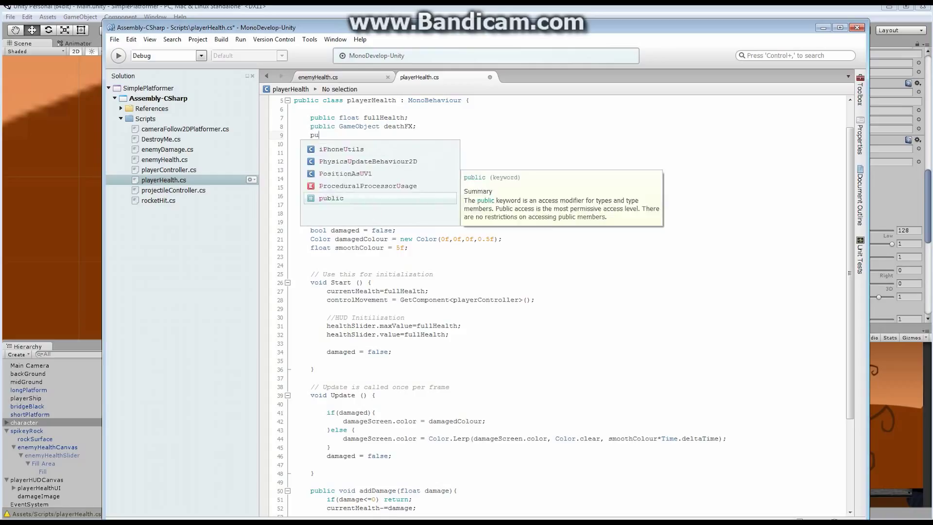
{"action": "type", "text": "blic "}
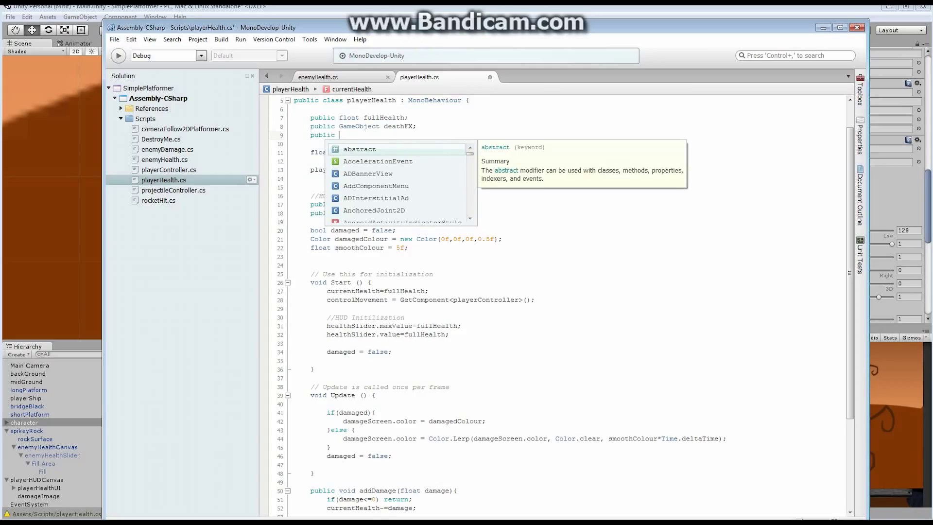
{"action": "type", "text": "AudioClip"}
{"action": "key", "text": "Return"}
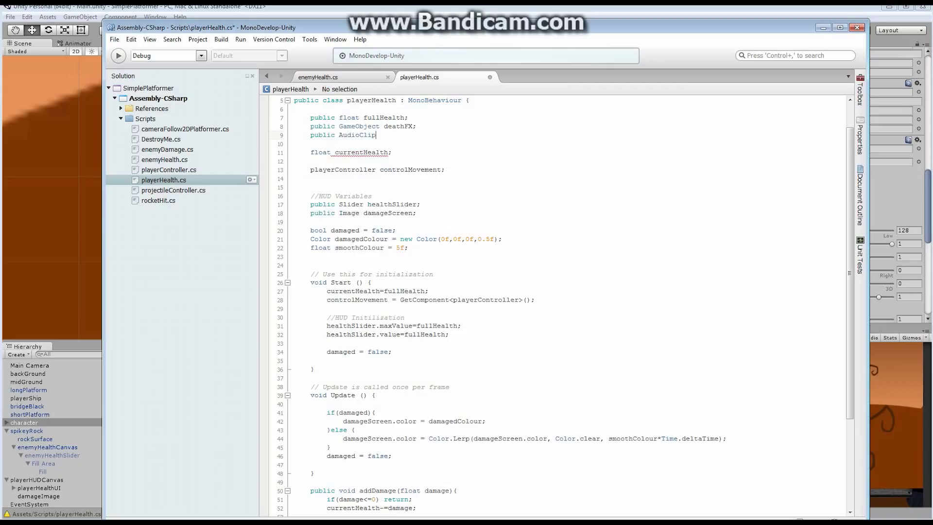
{"action": "type", "text": "playerHurt;"}
{"action": "key", "text": "Return"}
{"action": "key", "text": "Return"}
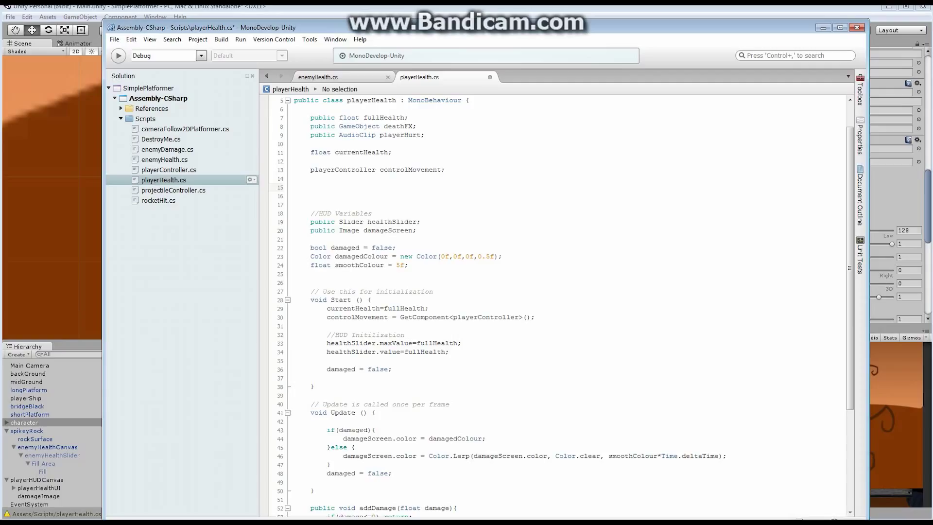
{"action": "type", "text": "Aud"}
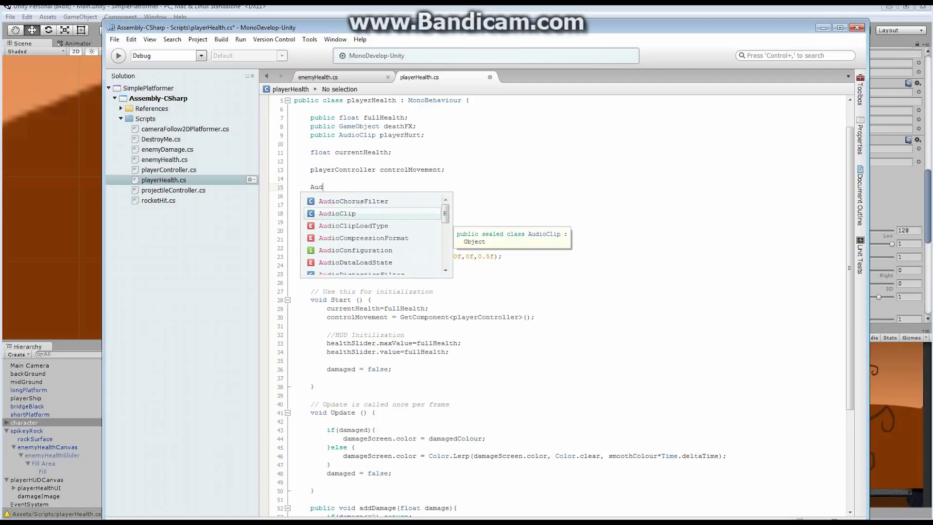
{"action": "type", "text": "ioS"}
{"action": "key", "text": "Return"}
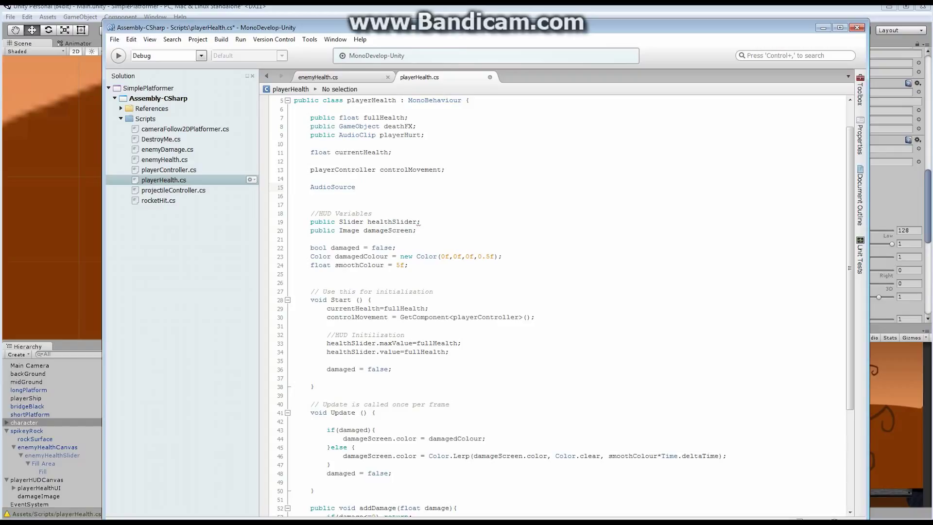
{"action": "type", "text": "playerAS"}
{"action": "key", "text": "BackSpace"}
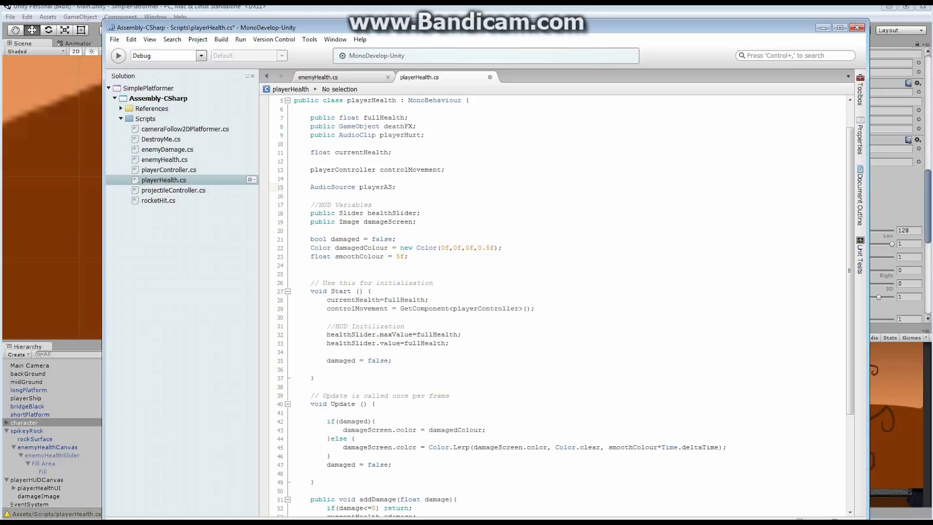
Step: Add 'playerAS = GetComponent<AudioSource>();' to Start() after 'damaged = false;'
{"action": "left_click", "coordinate": [392, 361]}
{"action": "key", "text": "Return"}
{"action": "key", "text": "Return"}
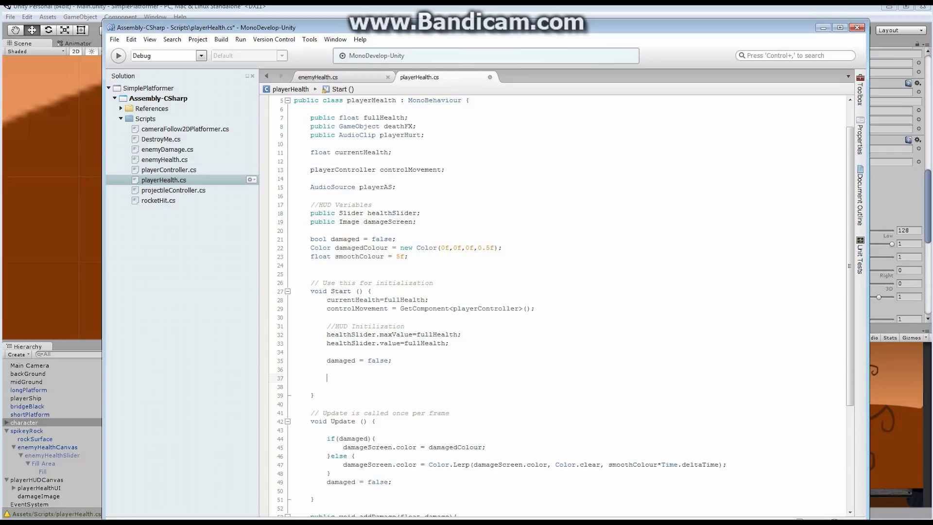
{"action": "type", "text": "player"}
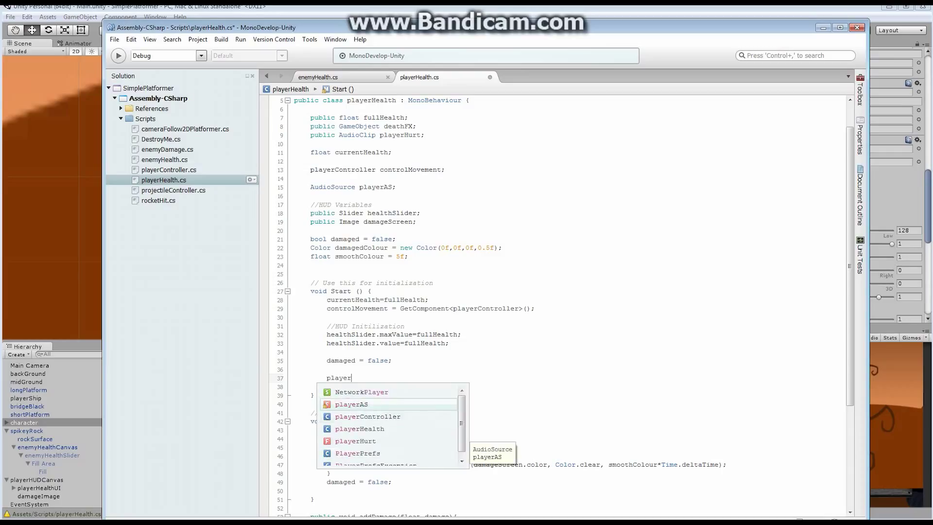
{"action": "type", "text": "AS = getr"}
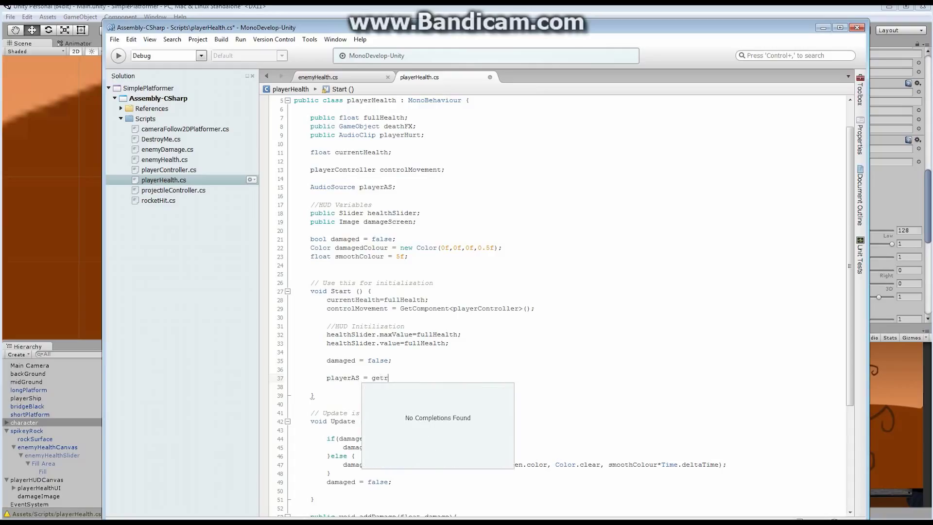
{"action": "key", "text": "BackSpace"}
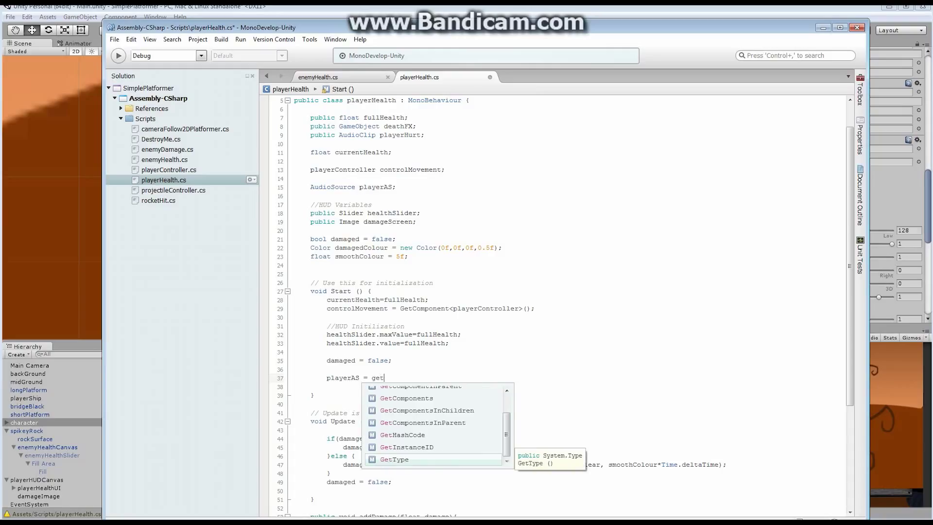
{"action": "key", "text": "Up"}
{"action": "key", "text": "Up"}
{"action": "key", "text": "Up"}
{"action": "key", "text": "Up"}
{"action": "key", "text": "Up"}
{"action": "key", "text": "Up"}
{"action": "key", "text": "Up"}
{"action": "key", "text": "Up"}
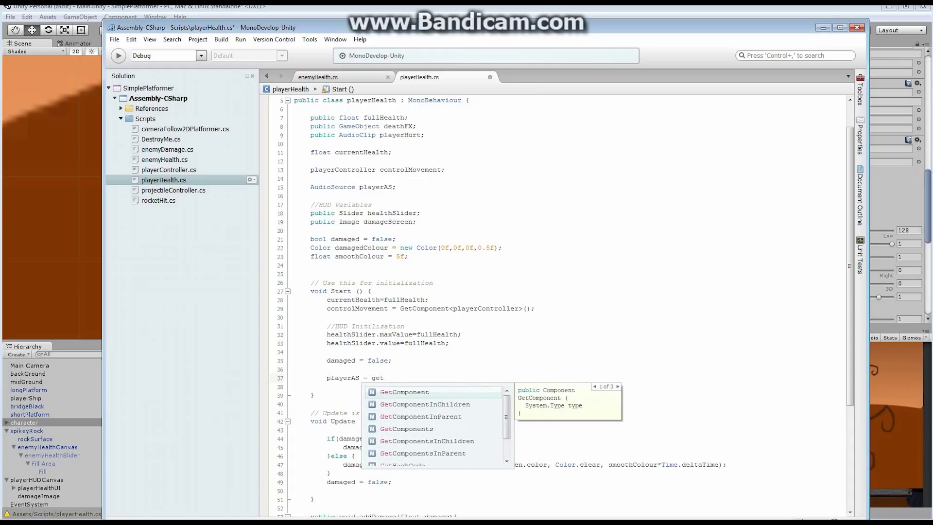
{"action": "key", "text": "Return"}
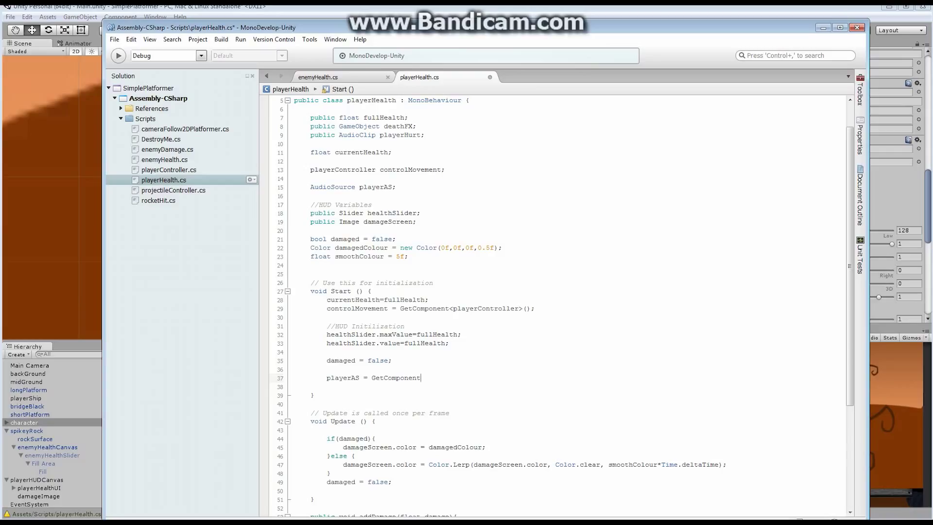
{"action": "type", "text": "<au"}
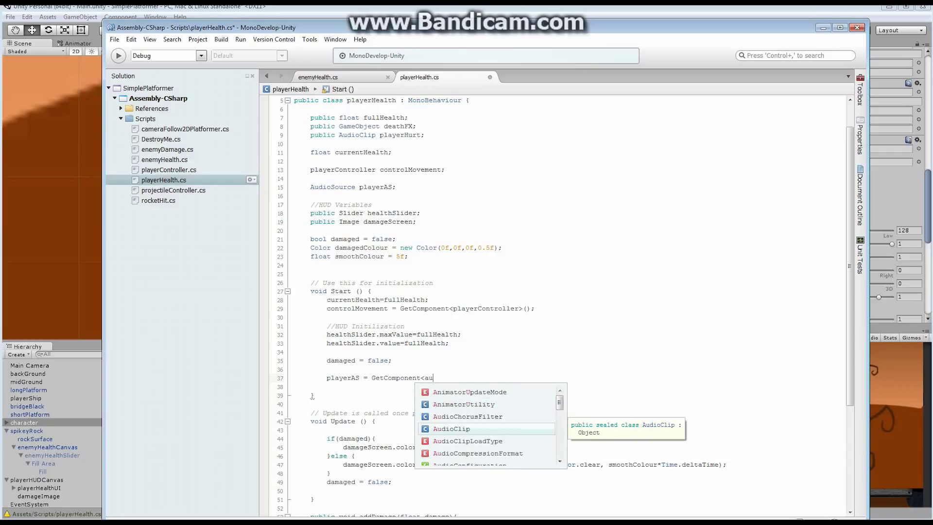
{"action": "type", "text": "dios"}
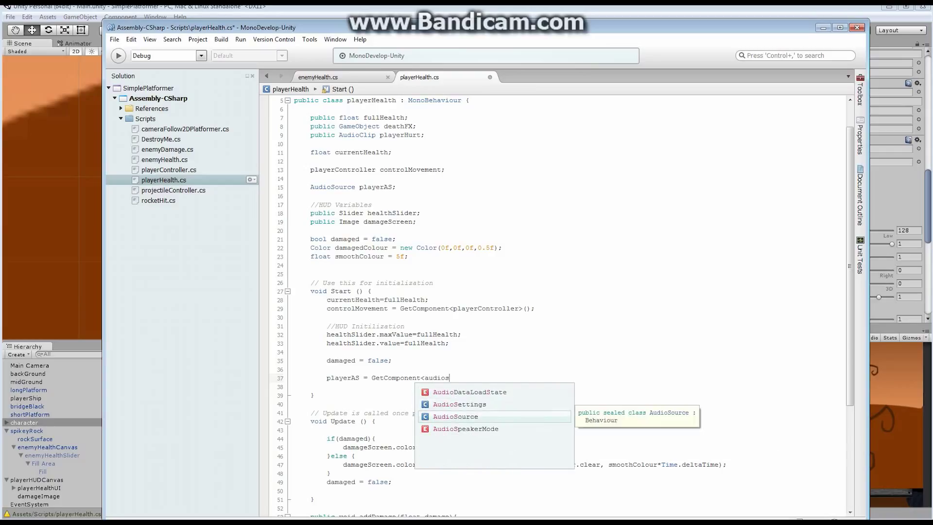
{"action": "key", "text": "Return"}
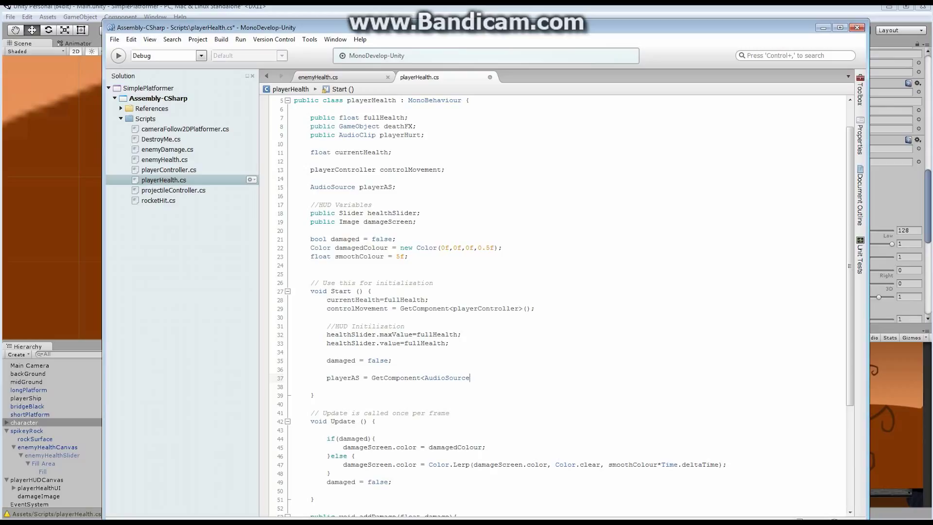
{"action": "type", "text": ">();"}
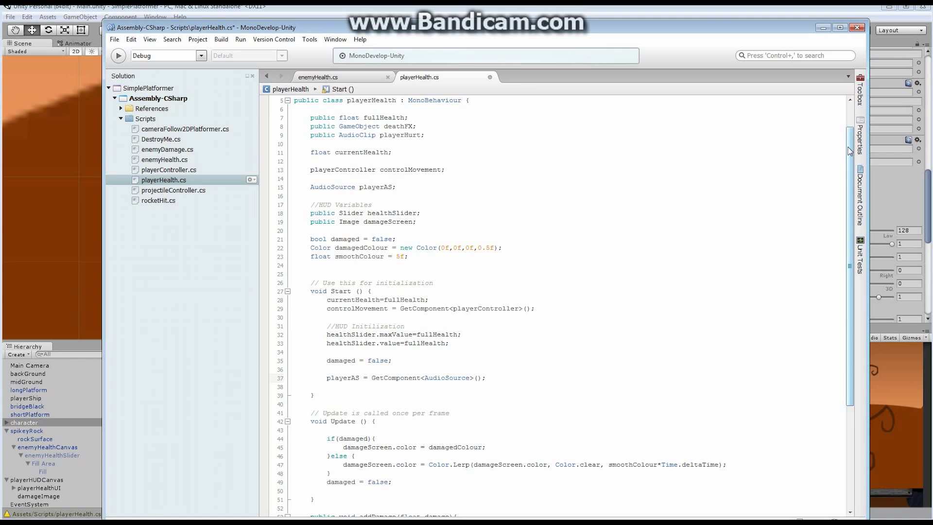
{"action": "scroll", "coordinate": [559, 306], "scroll_direction": "down", "scroll_amount": 6}
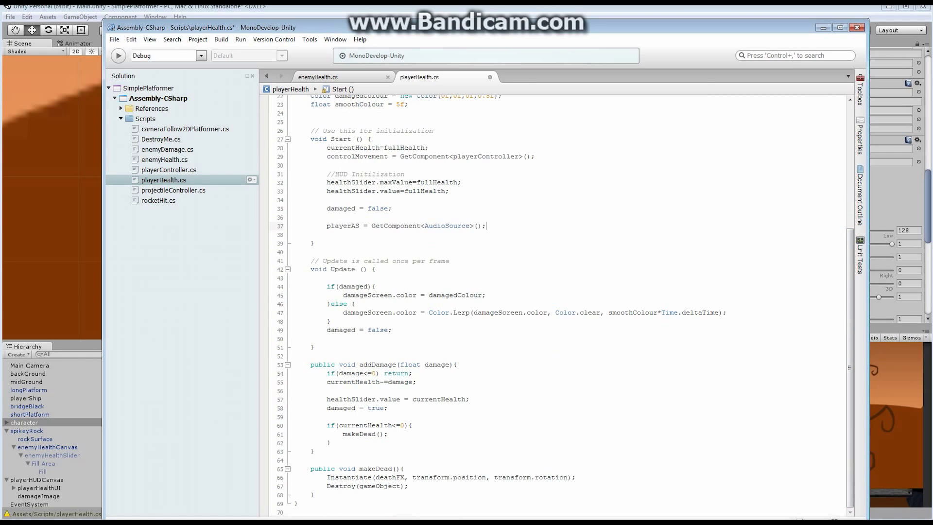
{"action": "left_click", "coordinate": [326, 390]}
{"action": "key", "text": "Return"}
{"action": "key", "text": "Return"}
{"action": "key", "text": "Up"}
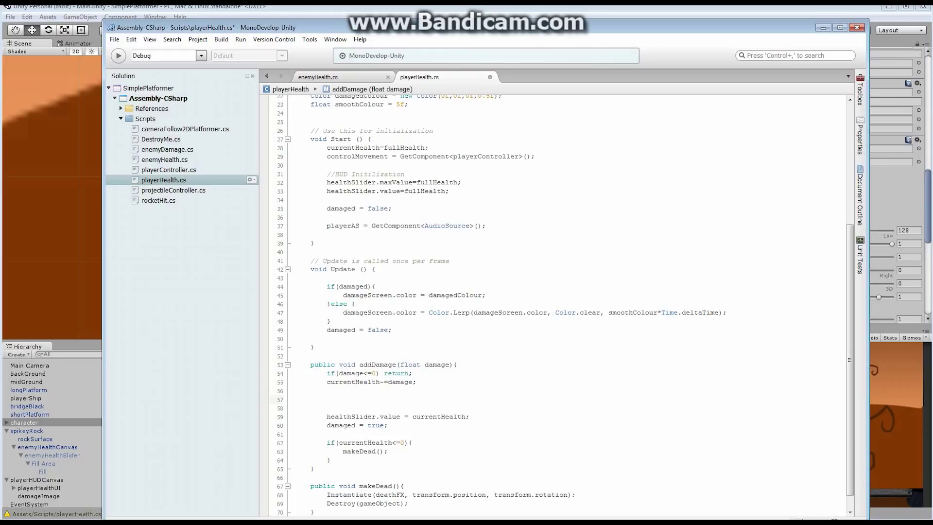
{"action": "type", "text": "player"}
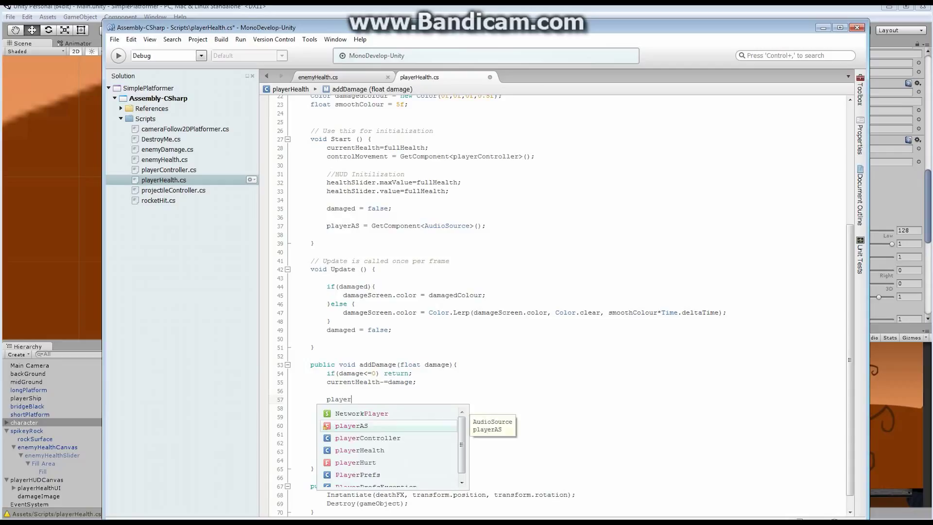
{"action": "type", "text": "AS."}
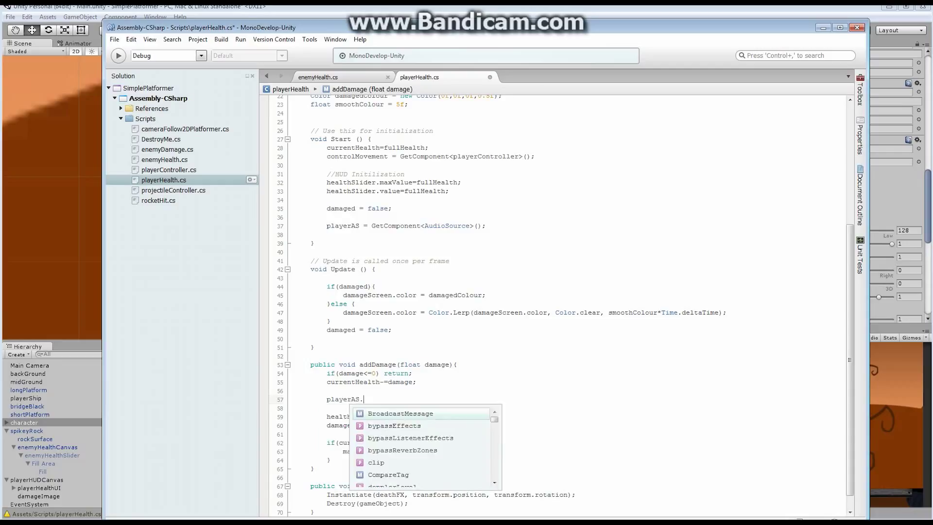
{"action": "type", "text": "clip"}
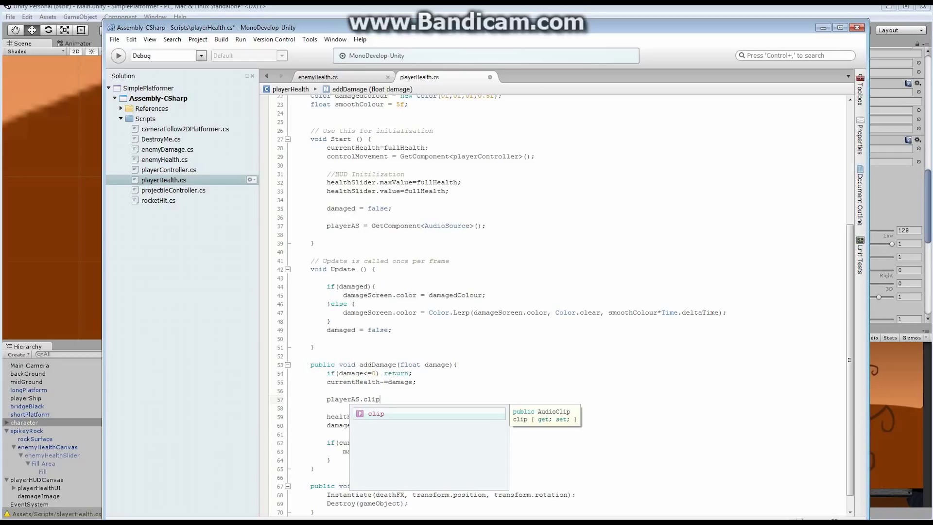
{"action": "type", "text": " = player"}
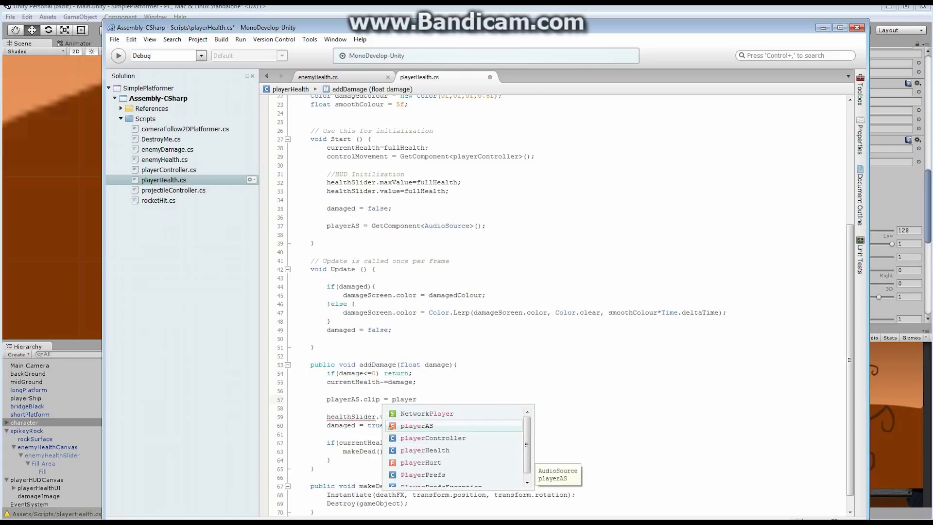
{"action": "key", "text": "Down"}
{"action": "key", "text": "Down"}
{"action": "key", "text": "Down"}
{"action": "key", "text": "Return"}
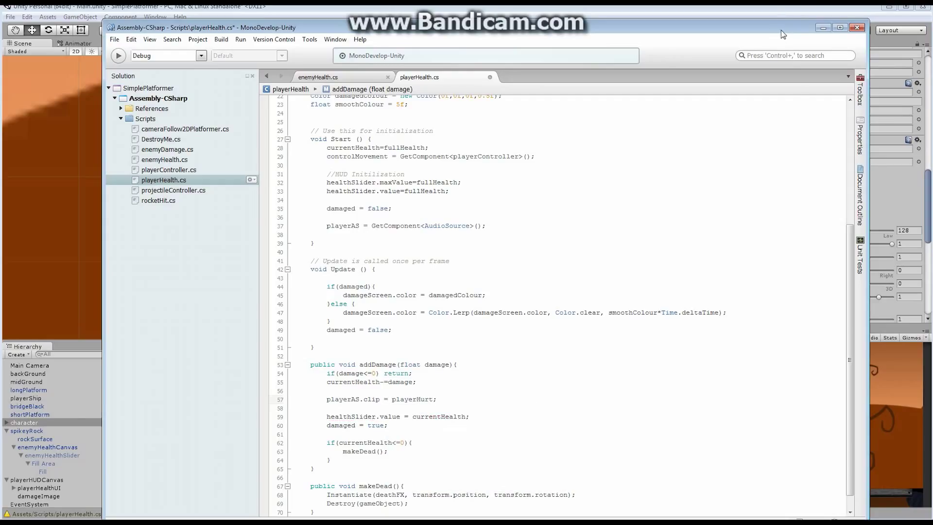
{"action": "left_click_drag", "start_coordinate": [779, 28], "coordinate": [599, 28]}
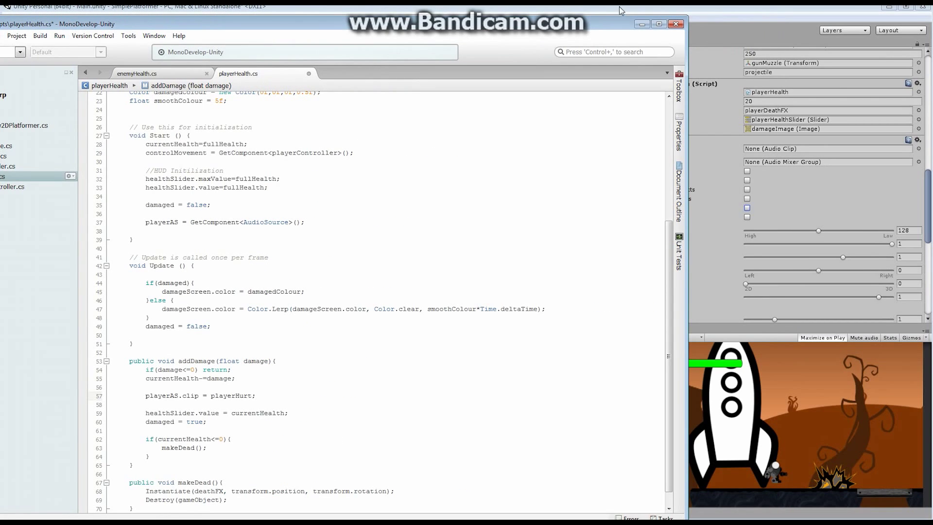
{"action": "left_click_drag", "start_coordinate": [545, 25], "coordinate": [708, 31]}
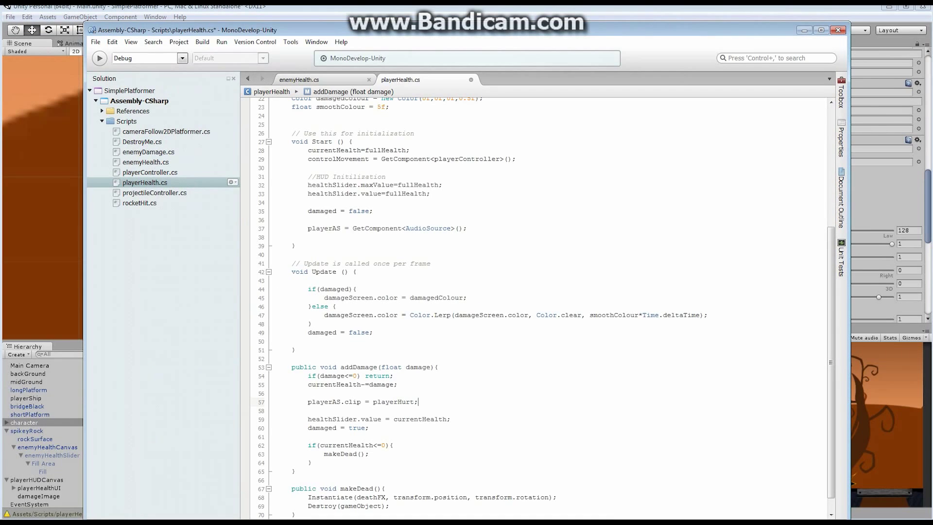
Step: Add 'playerAS.Play();' after the playerHurt clip assignment in addDamage, then return to Unity
{"action": "key", "text": "Return"}
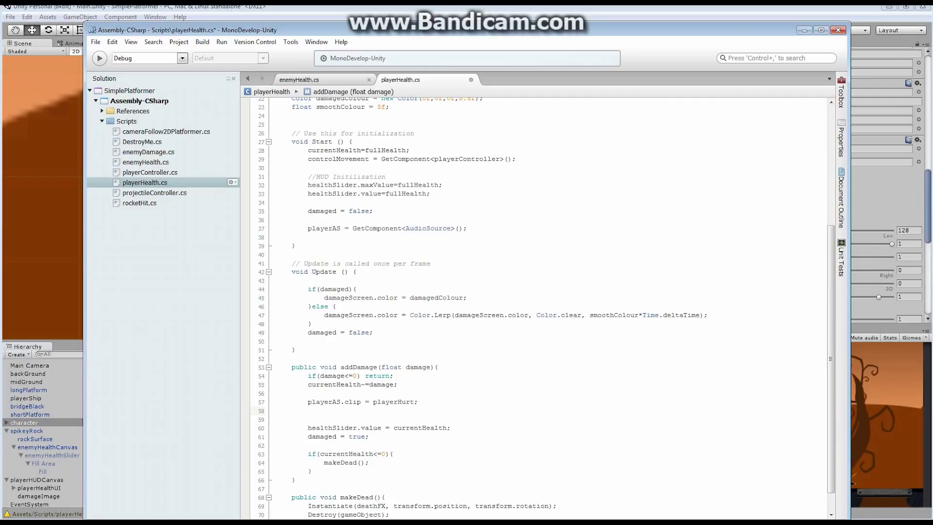
{"action": "type", "text": "player"}
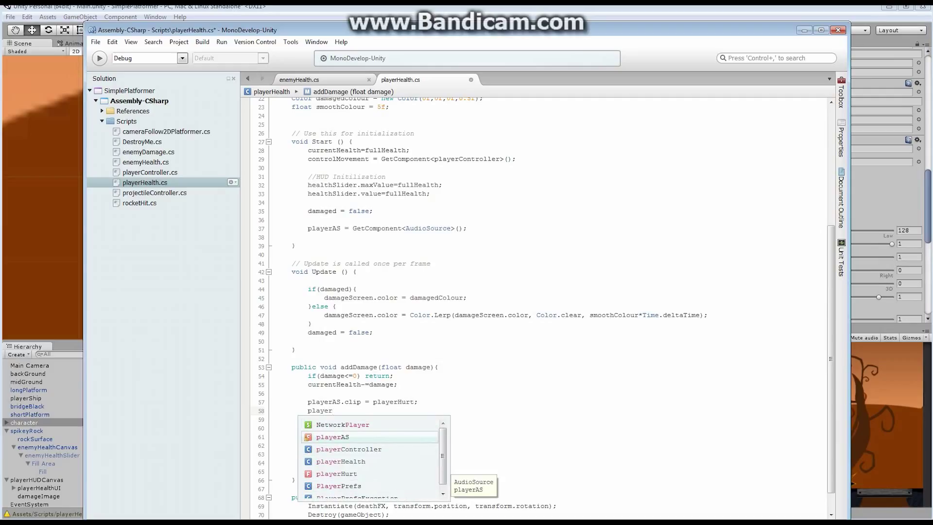
{"action": "key", "text": "Return"}
{"action": "type", "text": ".pla"}
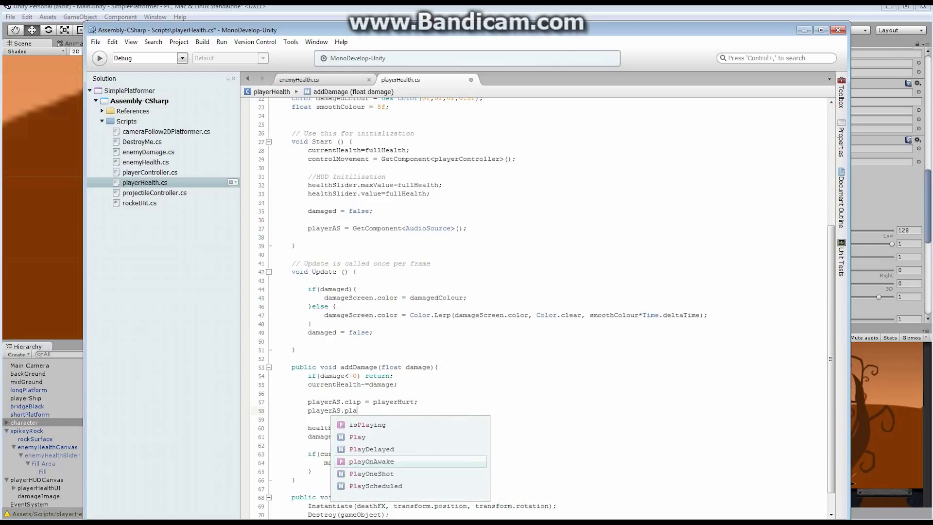
{"action": "type", "text": "y"}
{"action": "key", "text": "Return"}
{"action": "type", "text": "();"}
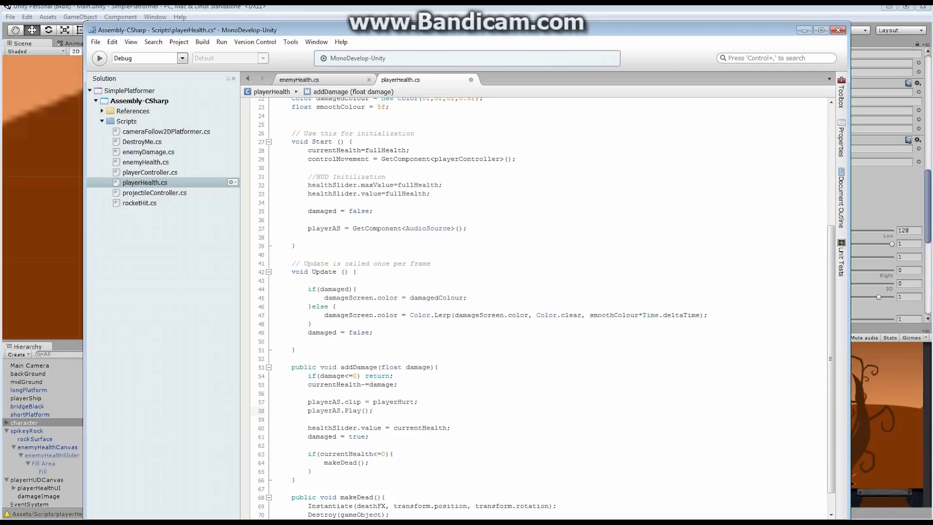
{"action": "left_click", "coordinate": [822, 8]}
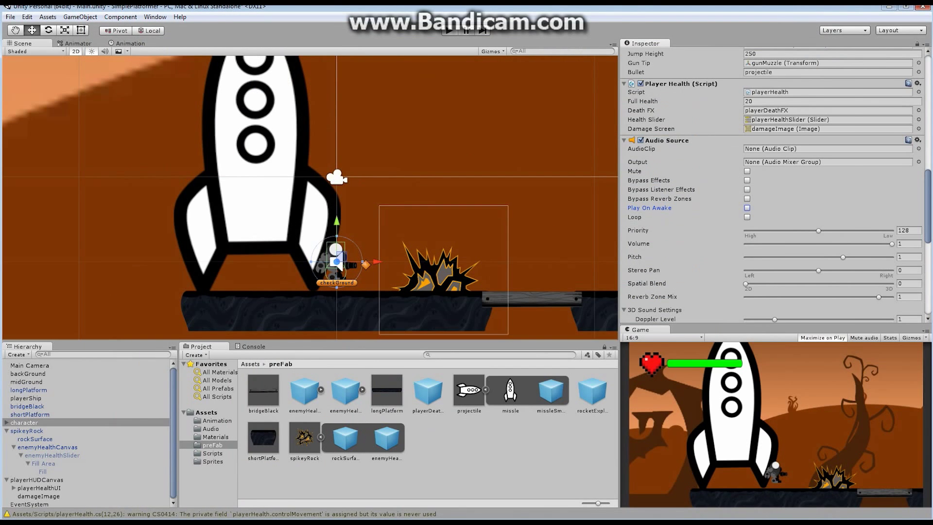
Step: Write 'playerAS.PlayOneShot(playerHurt);' in addDamage()
{"action": "key", "text": "alt+Tab"}
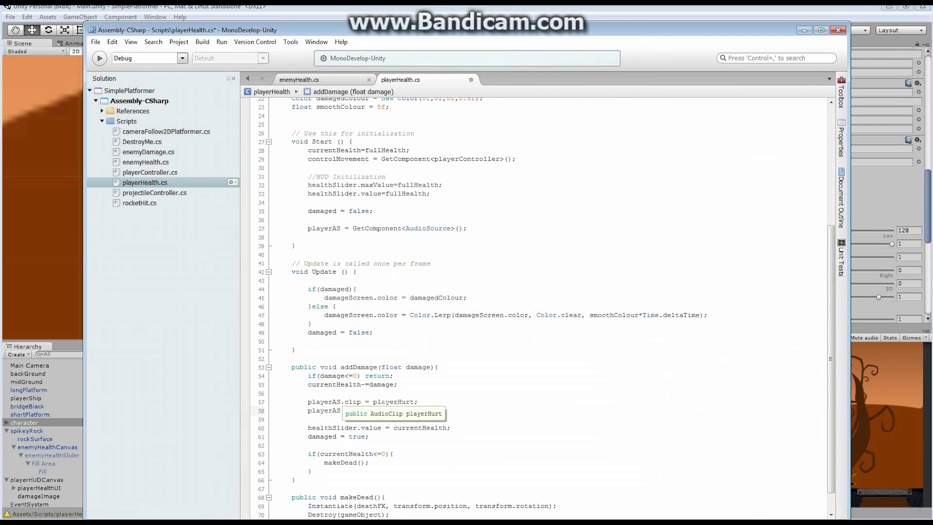
{"action": "type", "text": ".Play"}
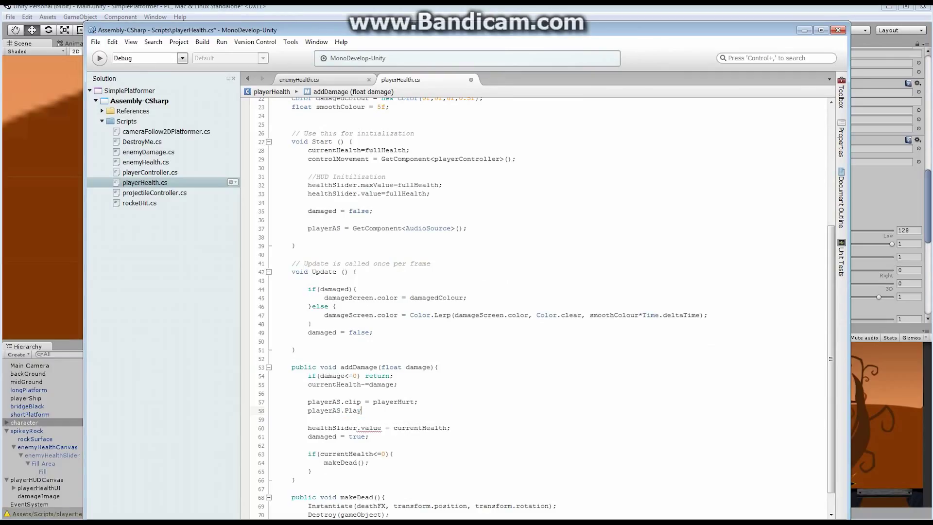
{"action": "type", "text": "OneShot("}
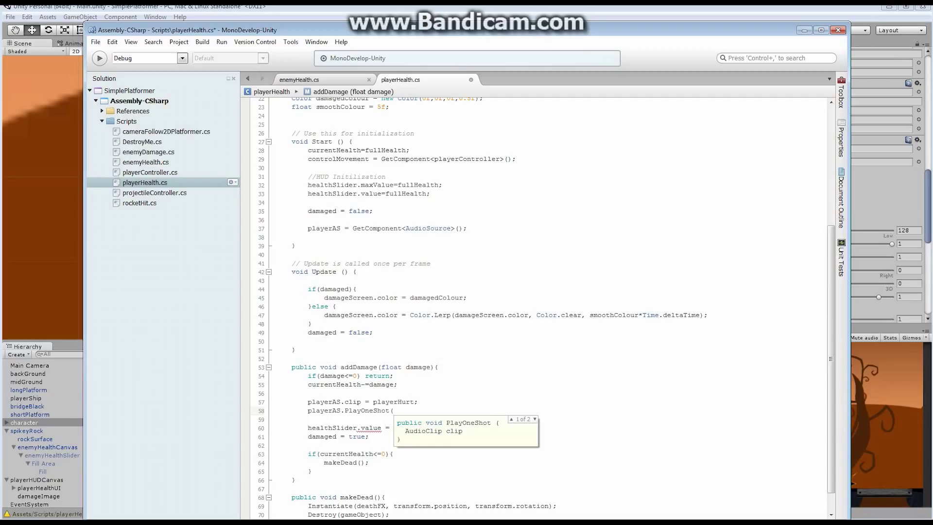
{"action": "type", "text": "player"}
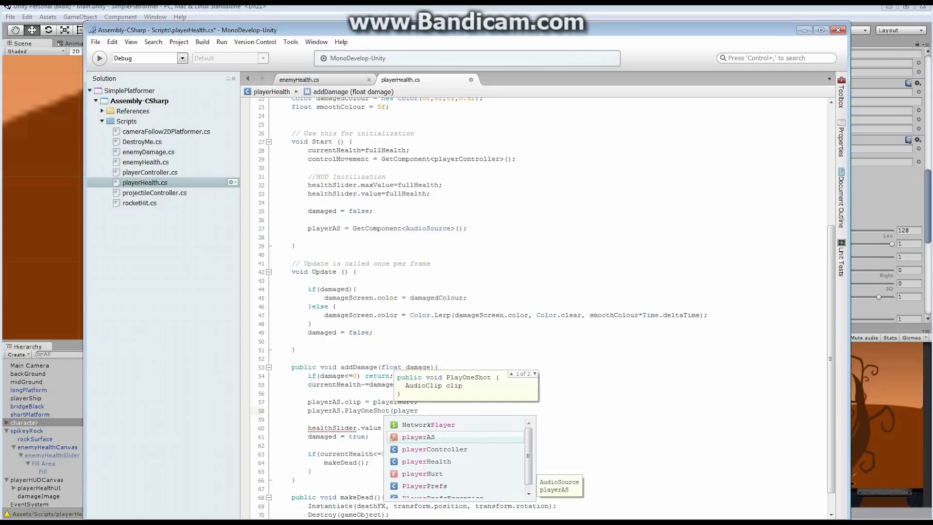
{"action": "key", "text": "Down"}
{"action": "key", "text": "Down"}
{"action": "key", "text": "Down"}
{"action": "key", "text": "Return"}
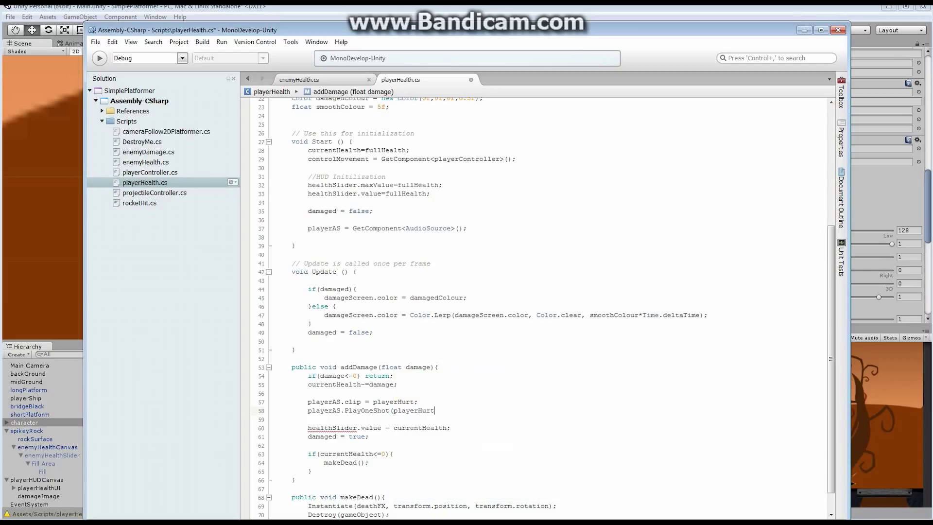
{"action": "type", "text": ");"}
{"action": "key", "text": "Return"}
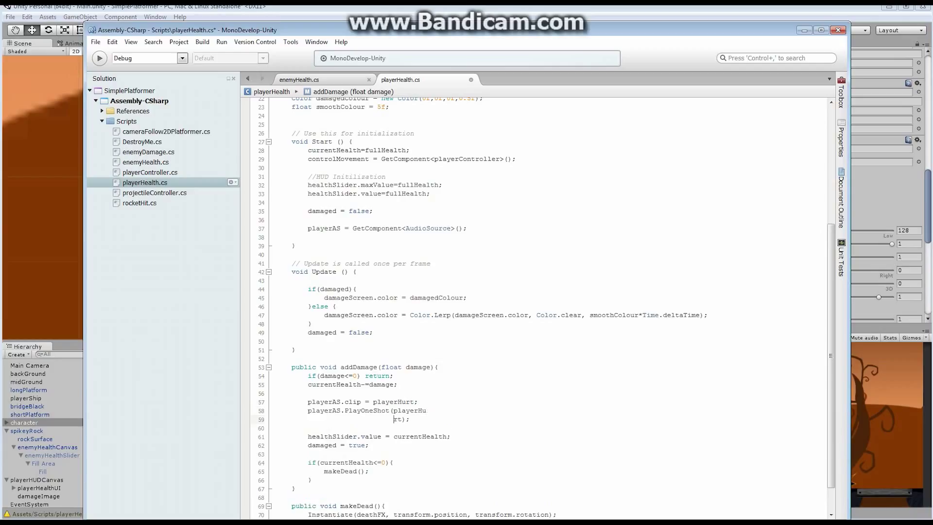
{"action": "key", "text": "BackSpace"}
{"action": "key", "text": "BackSpace"}
{"action": "key", "text": "BackSpace"}
{"action": "key", "text": "BackSpace"}
{"action": "key", "text": "BackSpace"}
{"action": "key", "text": "BackSpace"}
{"action": "key", "text": "BackSpace"}
{"action": "key", "text": "BackSpace"}
{"action": "key", "text": "BackSpace"}
{"action": "key", "text": "BackSpace"}
{"action": "key", "text": "BackSpace"}
{"action": "key", "text": "BackSpace"}
{"action": "key", "text": "BackSpace"}
{"action": "key", "text": "BackSpace"}
{"action": "key", "text": "BackSpace"}
{"action": "key", "text": "BackSpace"}
{"action": "key", "text": "BackSpace"}
{"action": "key", "text": "BackSpace"}
{"action": "key", "text": "BackSpace"}
{"action": "key", "text": "BackSpace"}
{"action": "key", "text": "BackSpace"}
{"action": "key", "text": "BackSpace"}
{"action": "key", "text": "BackSpace"}
{"action": "key", "text": "BackSpace"}
{"action": "key", "text": "BackSpace"}
{"action": "key", "text": "BackSpace"}
{"action": "key", "text": "BackSpace"}
{"action": "key", "text": "BackSpace"}
{"action": "key", "text": "BackSpace"}
{"action": "key", "text": "BackSpace"}
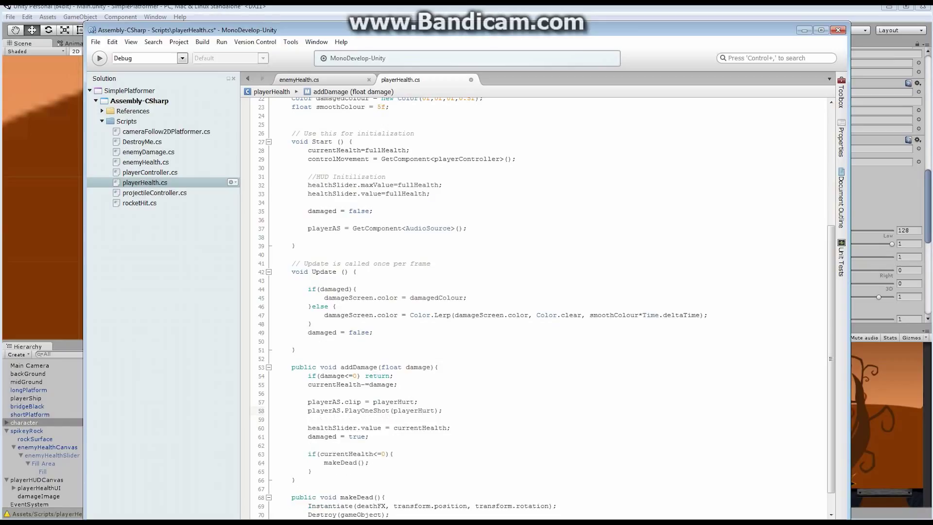
Step: Insert 'playerAS.Play();' above it and comment out the PlayOneShot line with //
{"action": "key", "text": "Return"}
{"action": "type", "text": "pla"}
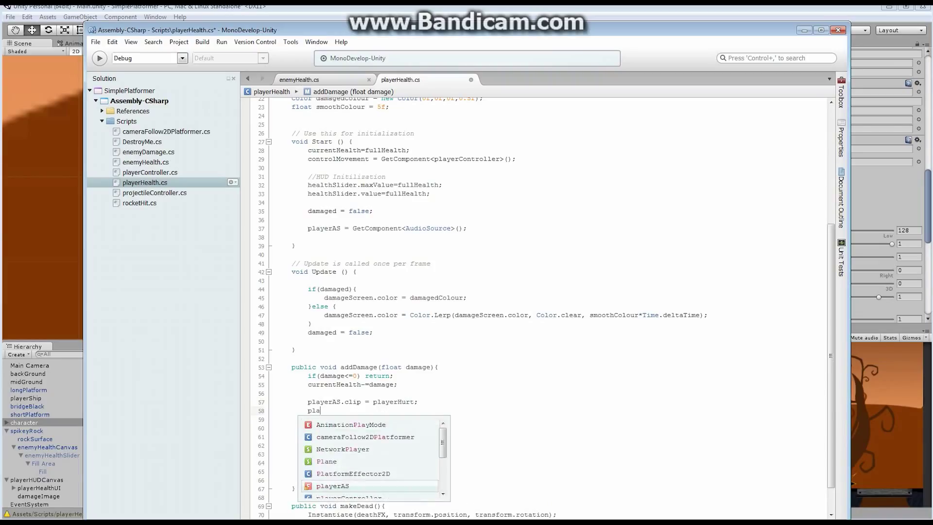
{"action": "type", "text": "yerAS.pl"}
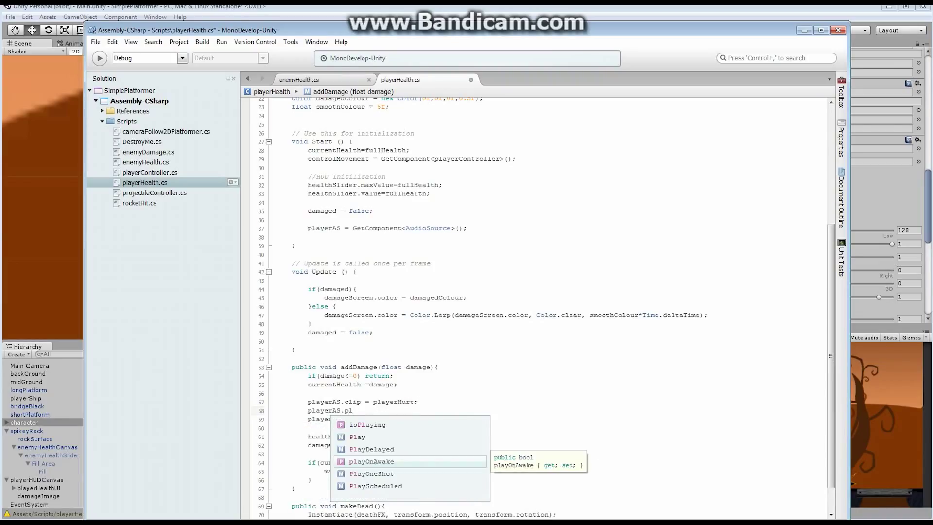
{"action": "key", "text": "Up"}
{"action": "key", "text": "Up"}
{"action": "key", "text": "Return"}
{"action": "type", "text": "();"}
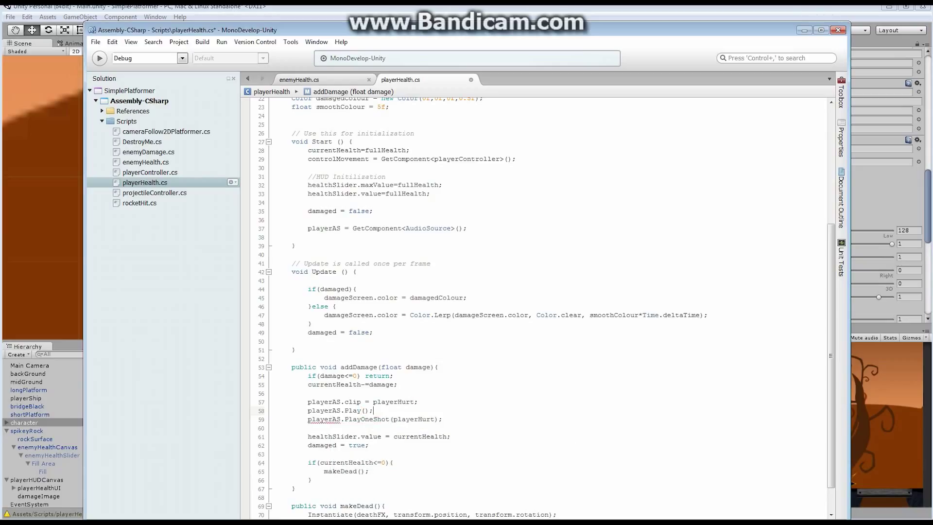
{"action": "key", "text": "Return"}
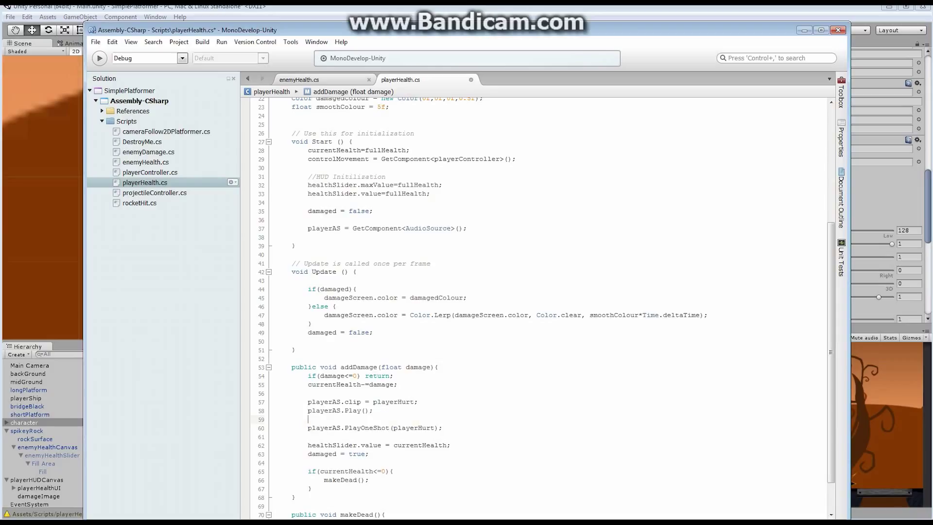
{"action": "left_click", "coordinate": [275, 428]}
{"action": "type", "text": "//"}
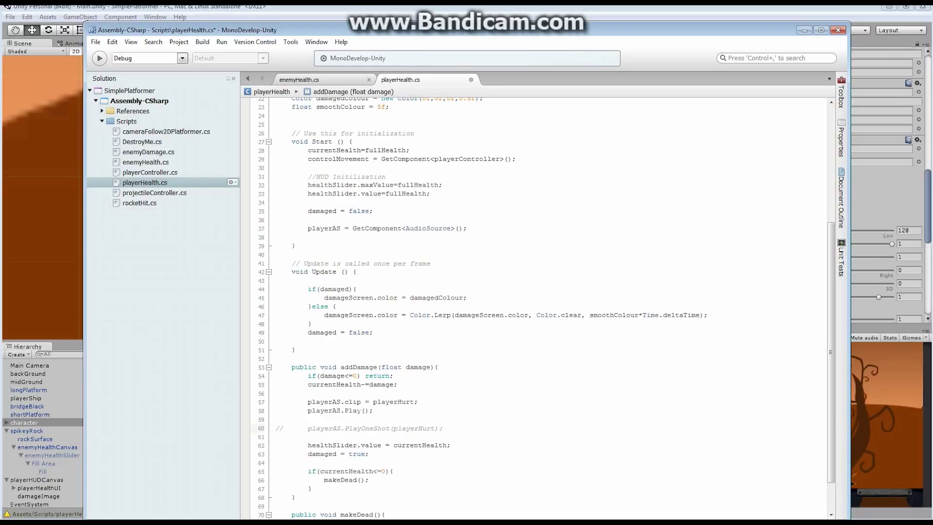
Step: Save the playerHealth script and minimize MonoDevelop
{"action": "left_click", "coordinate": [95, 42]}
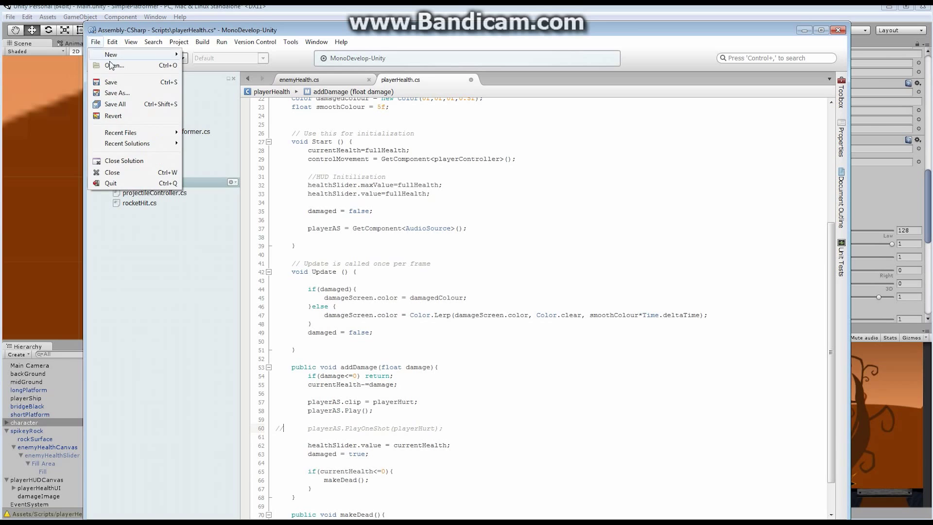
{"action": "left_click", "coordinate": [112, 82]}
{"action": "left_click", "coordinate": [804, 31]}
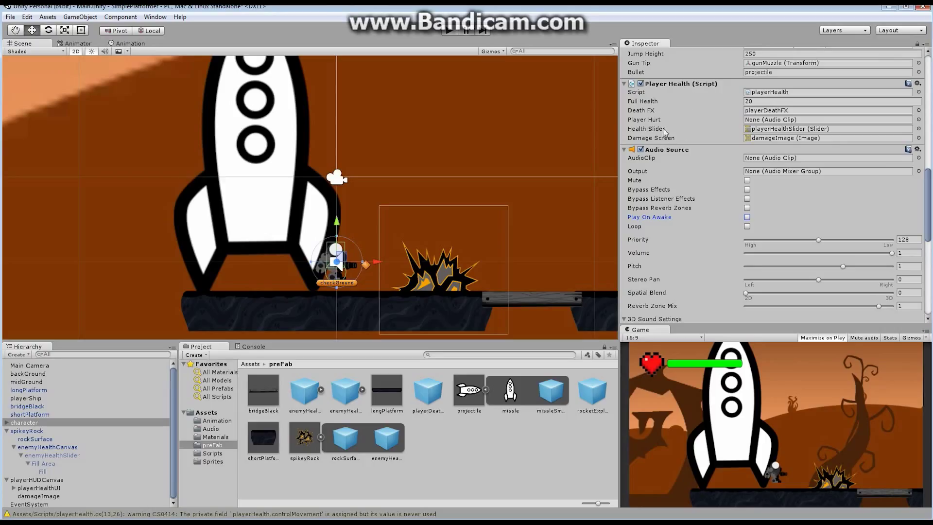
Step: Assign playerGruntTemp as the Player Hurt clip and start play mode
{"action": "left_click", "coordinate": [918, 119]}
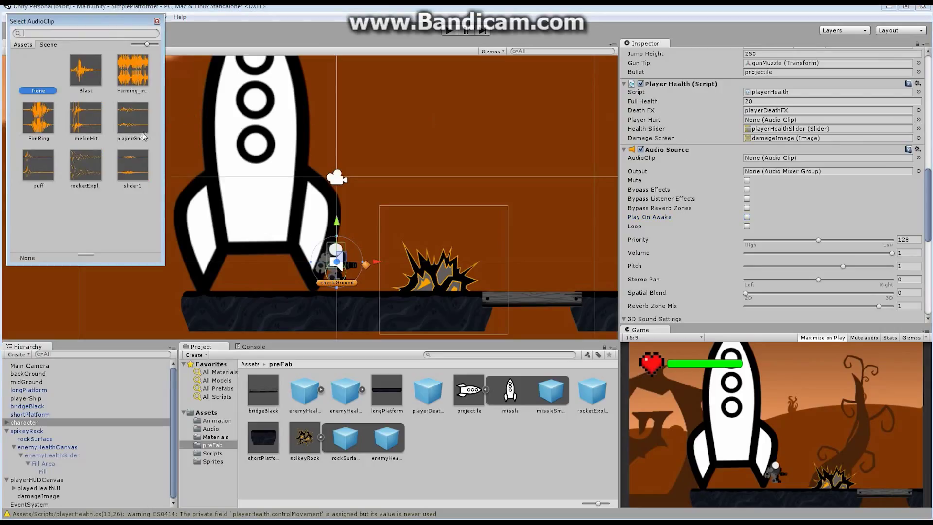
{"action": "double_click", "coordinate": [132, 120]}
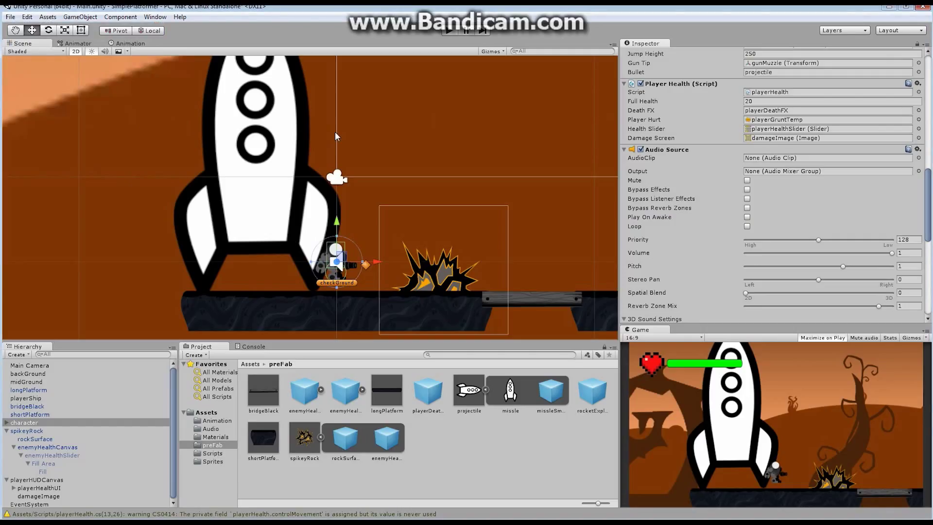
{"action": "left_click", "coordinate": [450, 30]}
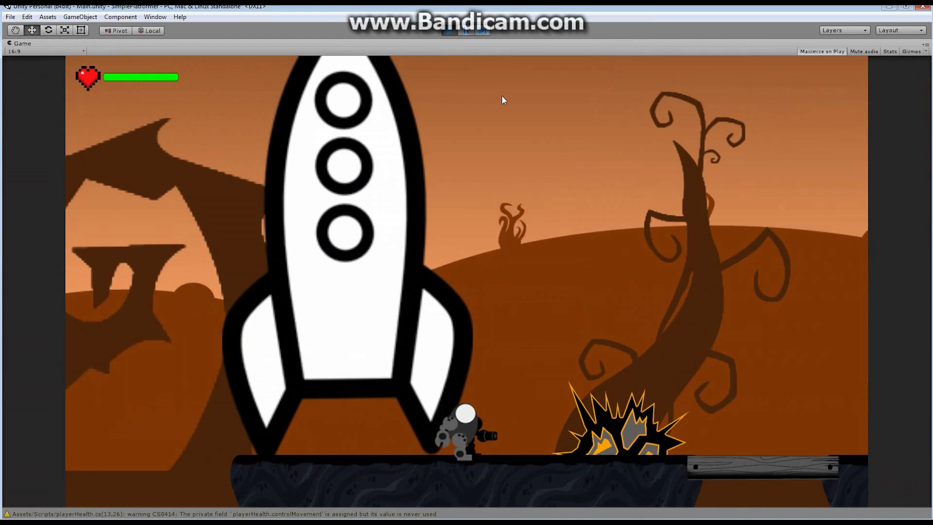
Step: Make the character jump in play mode, stop the game, and switch back to playerHealth.cs
{"action": "key", "text": "space"}
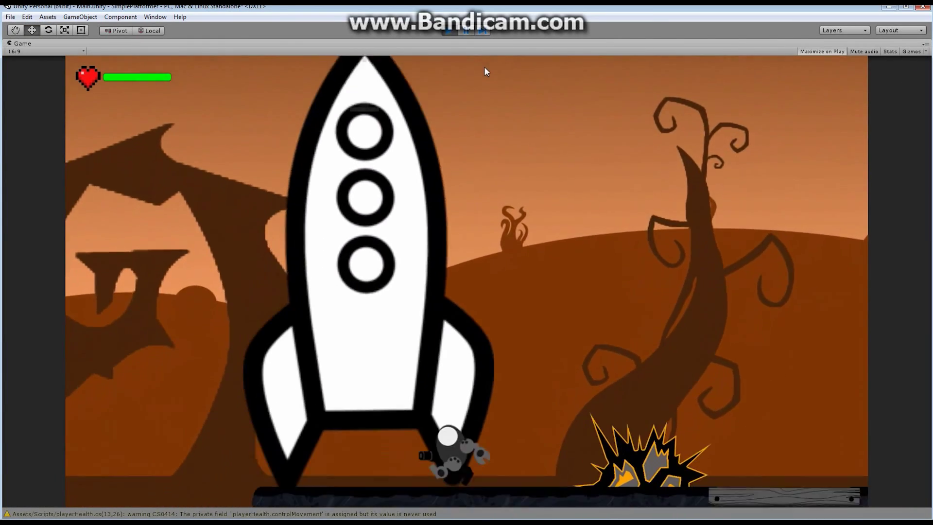
{"action": "left_click", "coordinate": [450, 32]}
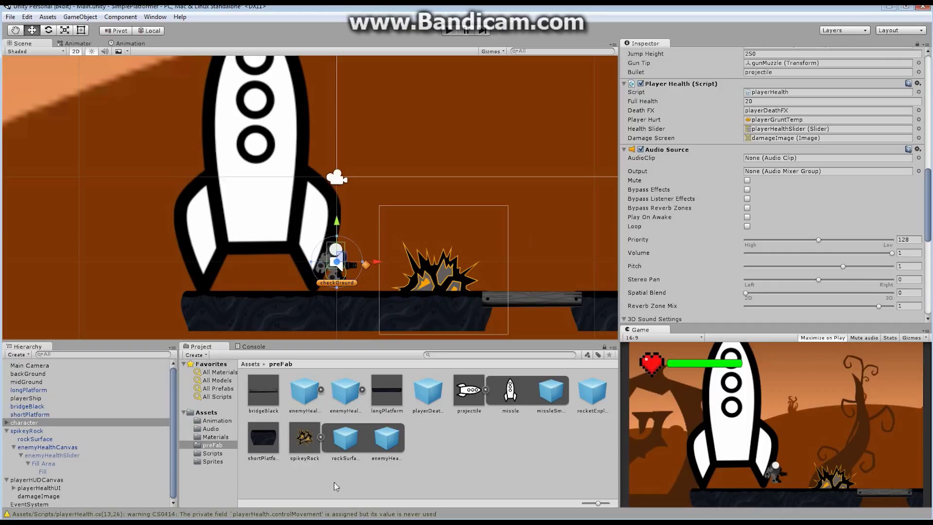
{"action": "key", "text": "alt+Tab"}
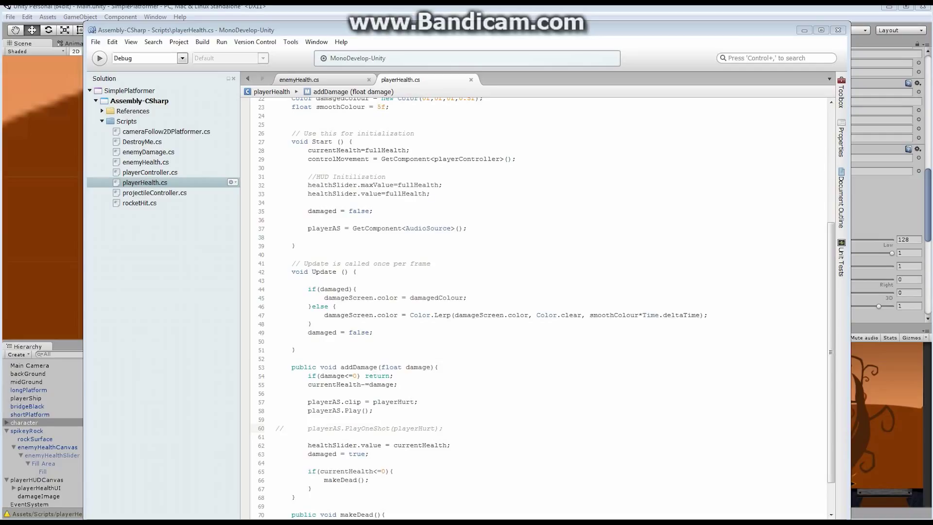
Step: Comment out the clip and Play() lines and uncomment 'playerAS.PlayOneShot(playerHurt);'
{"action": "left_click", "coordinate": [272, 403]}
{"action": "type", "text": "//"}
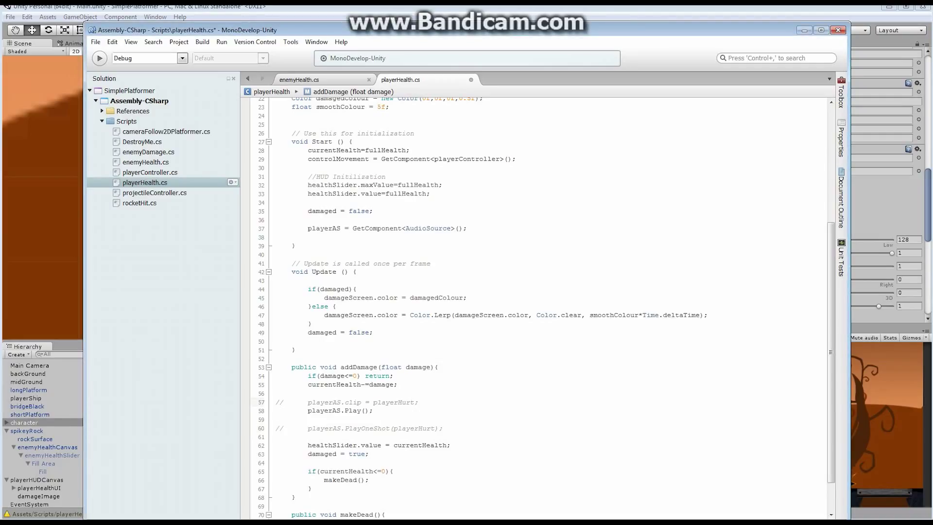
{"action": "left_click", "coordinate": [272, 411]}
{"action": "type", "text": "//"}
{"action": "left_click", "coordinate": [283, 428]}
{"action": "key", "text": "BackSpace"}
{"action": "key", "text": "BackSpace"}
Step: Save the script and minimize MonoDevelop
{"action": "left_click", "coordinate": [94, 42]}
{"action": "left_click", "coordinate": [107, 82]}
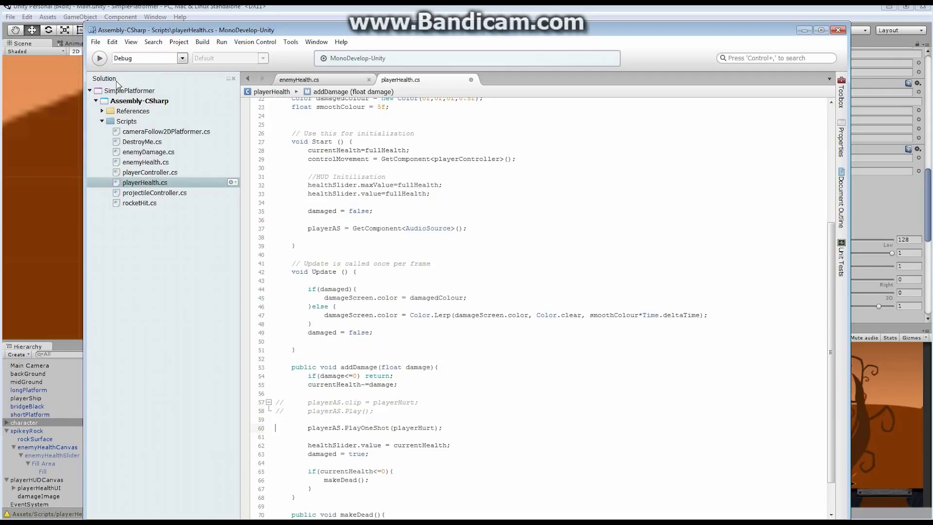
{"action": "left_click", "coordinate": [804, 30]}
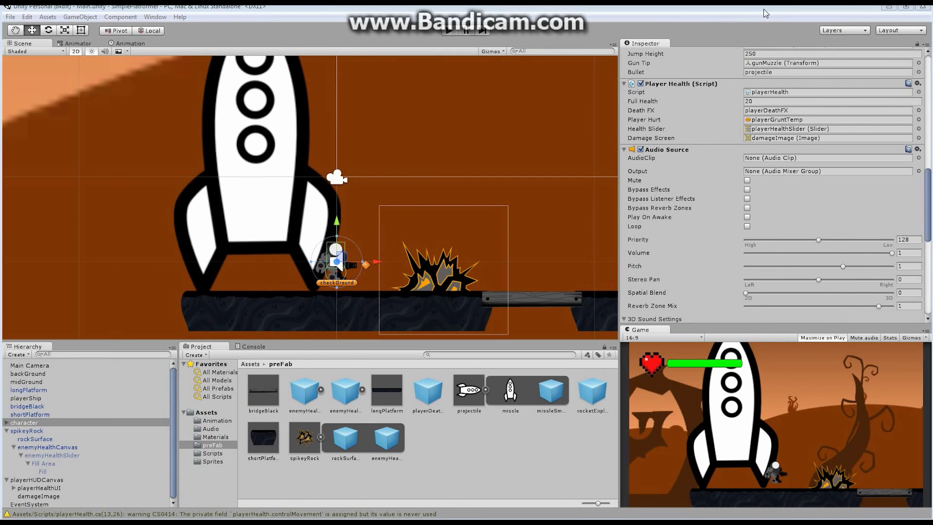
Step: Playtest the level by moving the character right and jumping, then stop play mode
{"action": "left_click", "coordinate": [451, 31]}
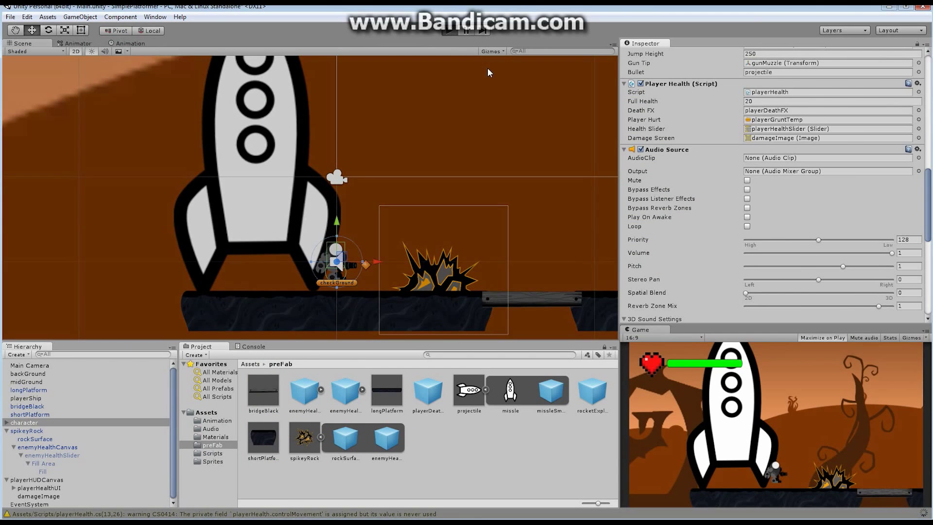
{"action": "key", "text": "Right"}
{"action": "key", "text": "space"}
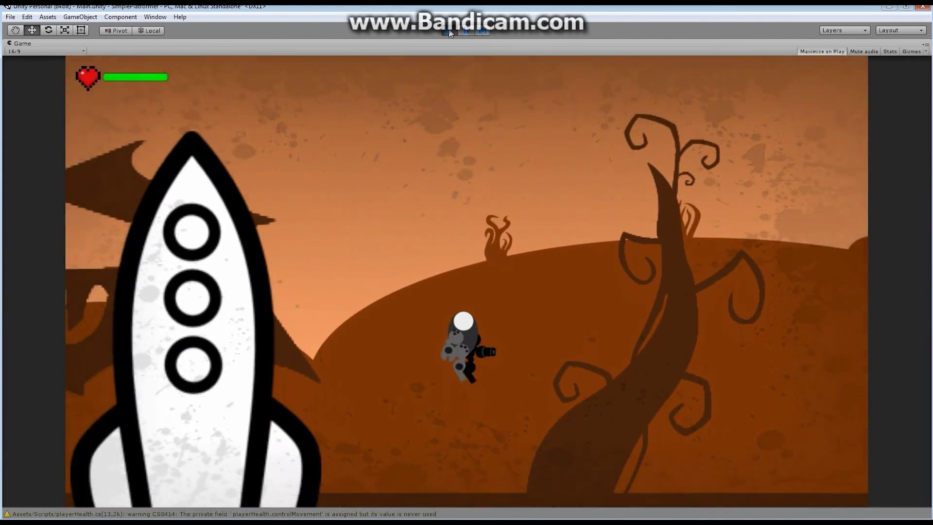
{"action": "left_click", "coordinate": [451, 31]}
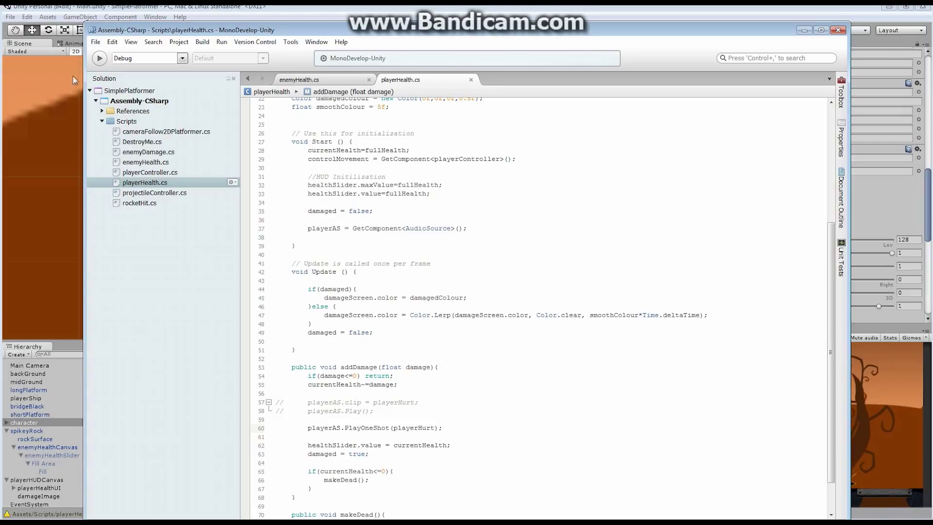
{"action": "left_click", "coordinate": [96, 42]}
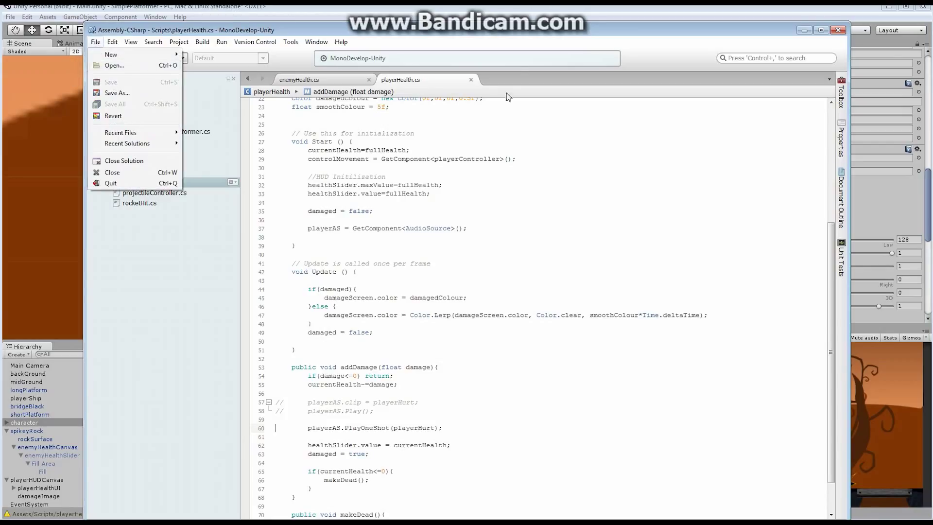
{"action": "left_click", "coordinate": [516, 34]}
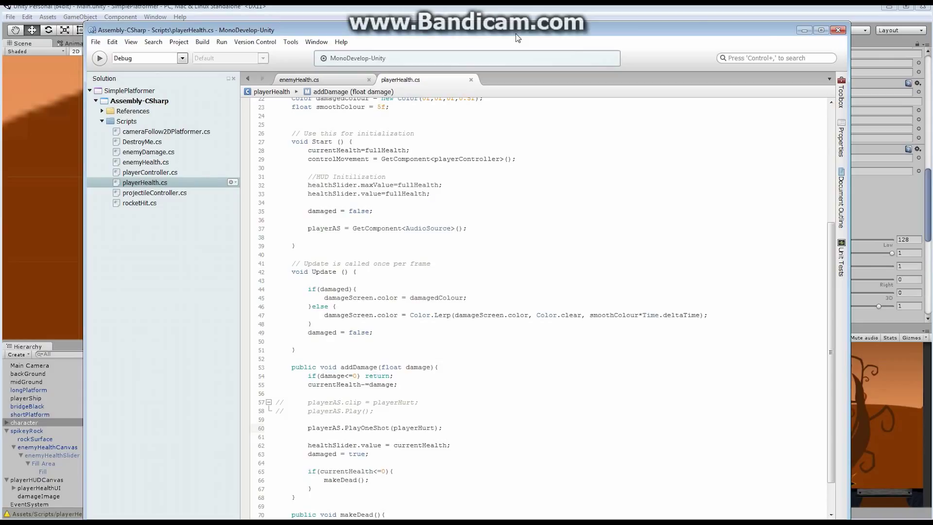
Step: Leave MonoDevelop and select Main Camera to view its Camera Follow 2D Platformer settings
{"action": "left_click", "coordinate": [803, 31]}
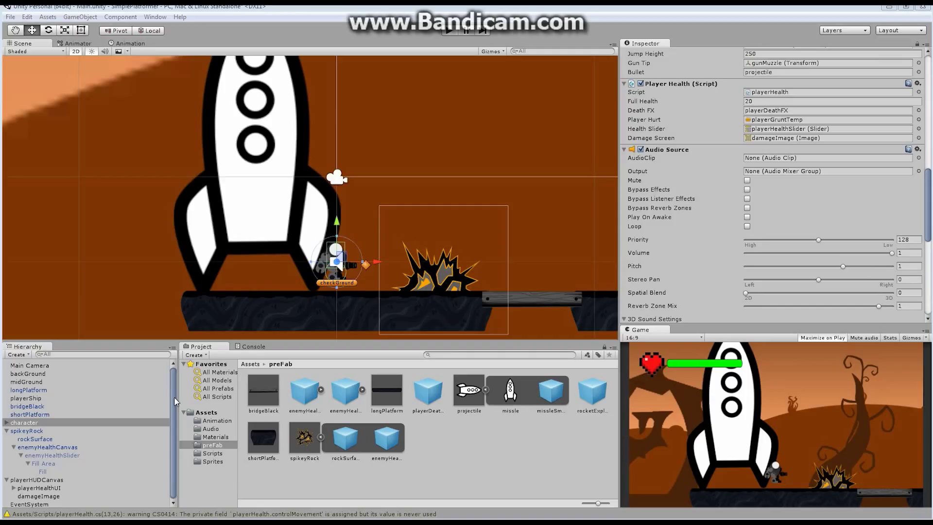
{"action": "left_click", "coordinate": [49, 368]}
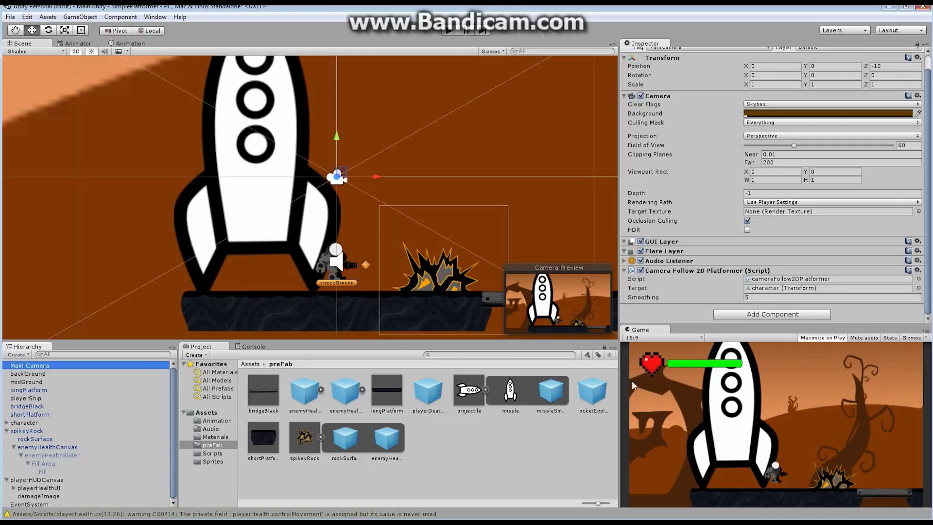
Step: Add an Audio Source component to the Main Camera
{"action": "left_click", "coordinate": [773, 315]}
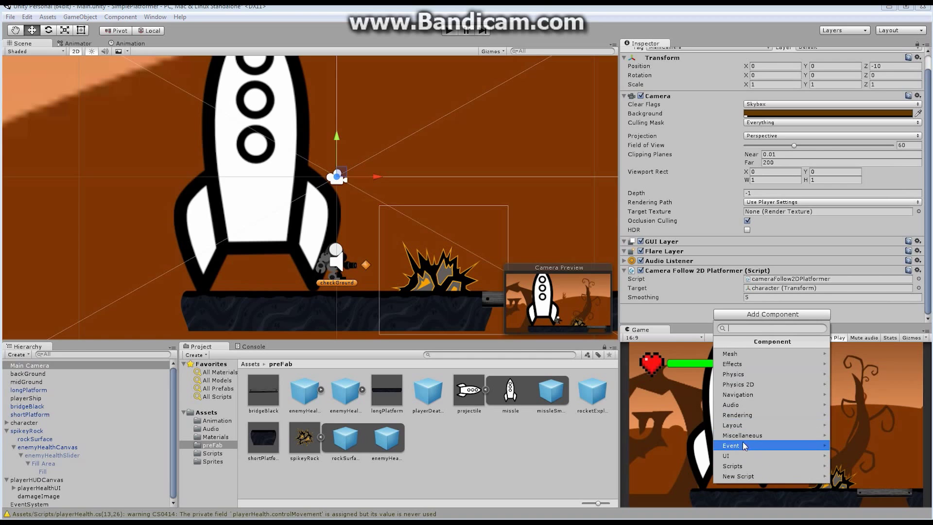
{"action": "left_click", "coordinate": [739, 405]}
{"action": "left_click", "coordinate": [743, 364]}
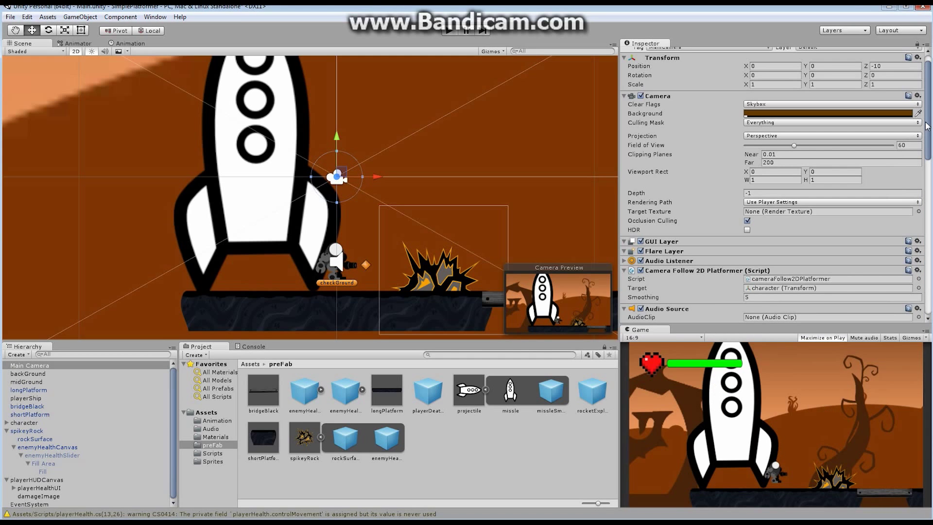
{"action": "left_click_drag", "start_coordinate": [926, 128], "coordinate": [930, 172]}
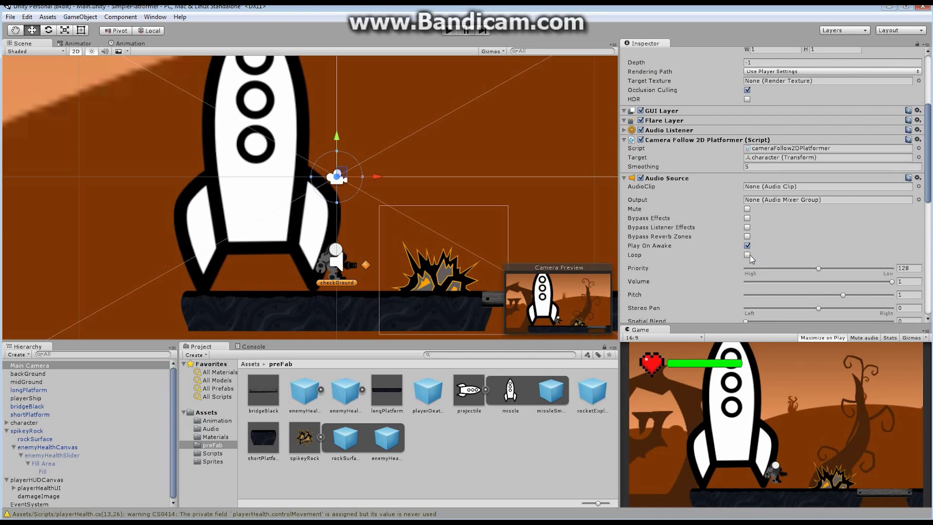
Step: Turn on Loop, set Volume to 0.25, and choose Farming_in_Darkness as the clip
{"action": "left_click", "coordinate": [747, 255]}
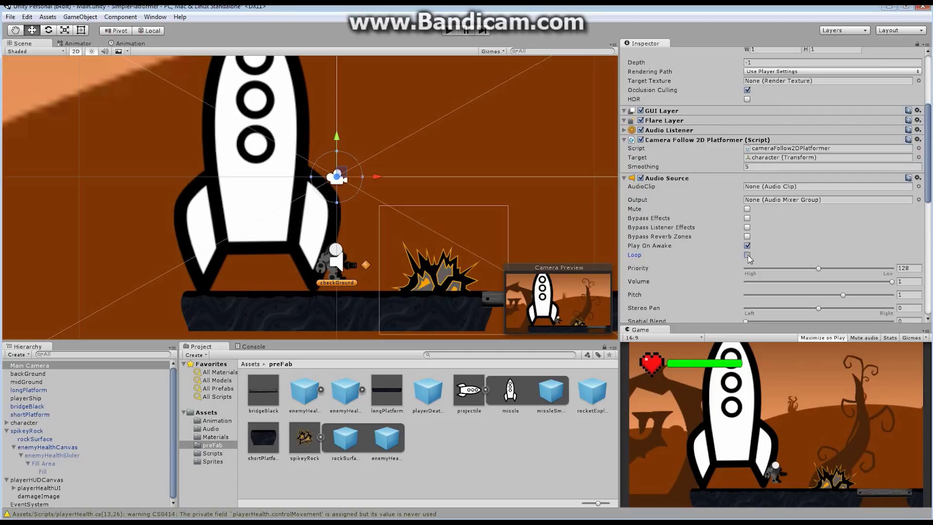
{"action": "left_click", "coordinate": [899, 282]}
{"action": "type", "text": "0.25"}
{"action": "left_click", "coordinate": [919, 186]}
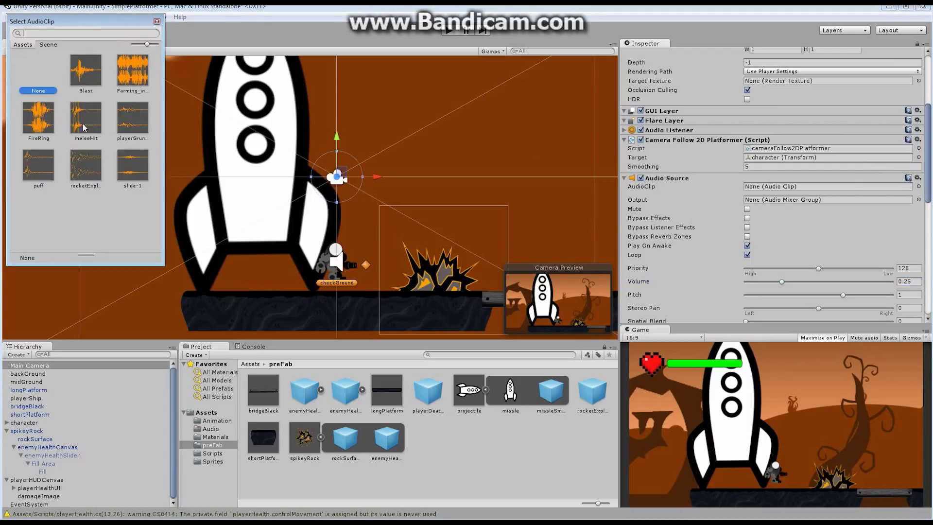
{"action": "left_click", "coordinate": [135, 74]}
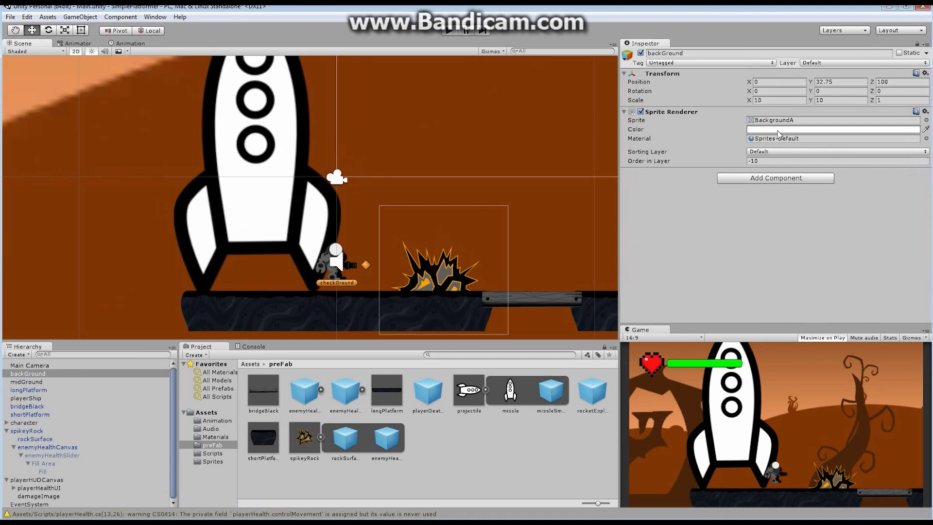
Step: Reselect Main Camera and scroll to its Audio Source with Farming_in_Darkness looping at 0.25
{"action": "left_click", "coordinate": [42, 368]}
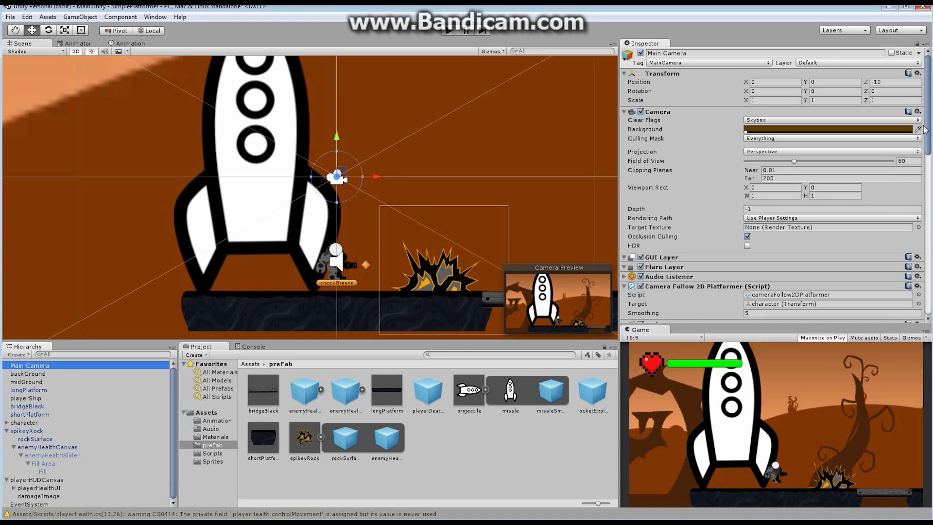
{"action": "left_click_drag", "start_coordinate": [925, 130], "coordinate": [929, 192]}
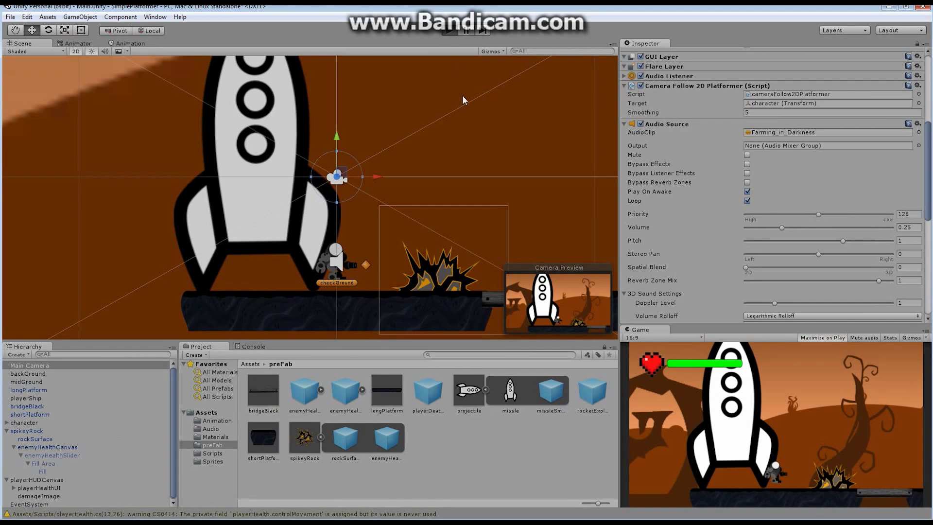
{"action": "key", "text": "ctrl+p"}
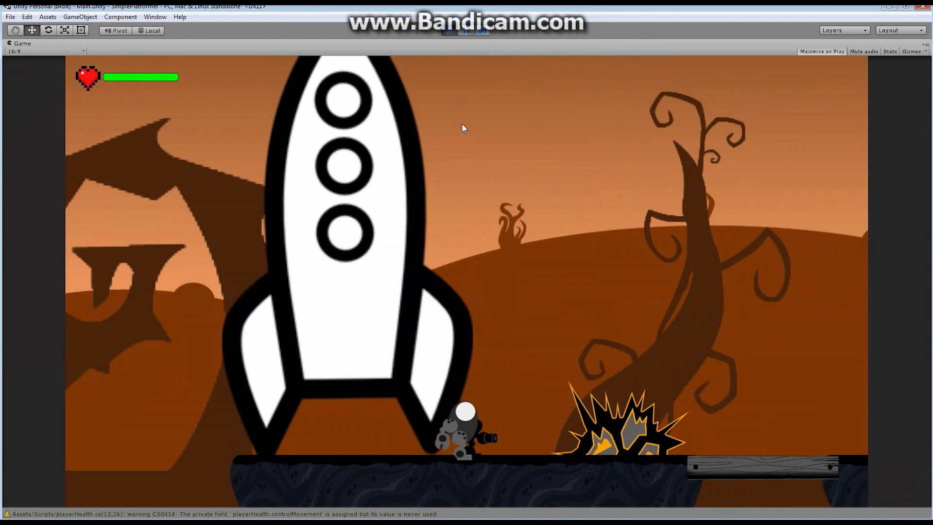
{"action": "key", "text": "Right"}
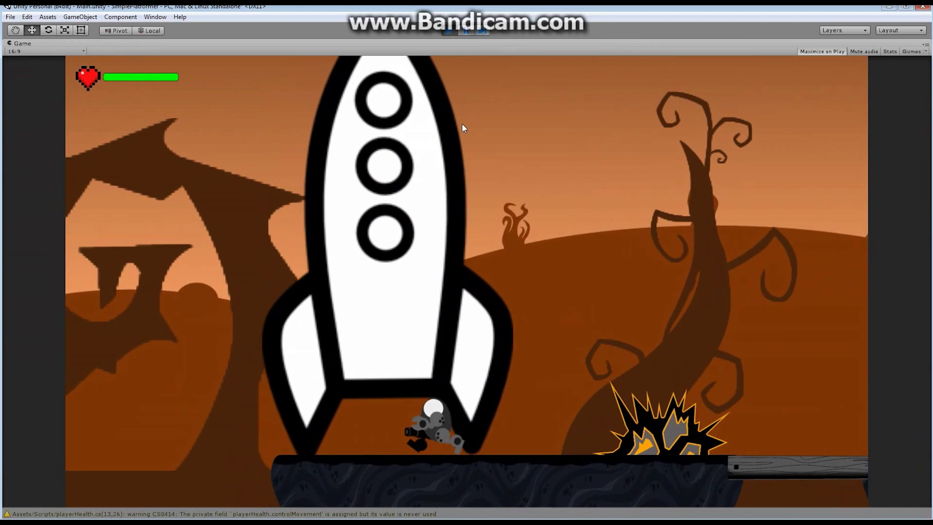
{"action": "key", "text": "space"}
{"action": "key", "text": "Right"}
{"action": "key", "text": "space"}
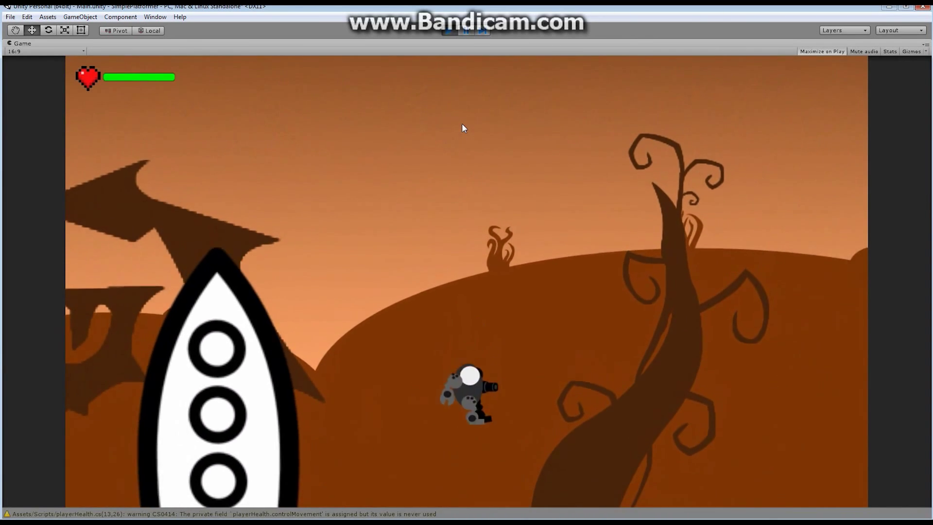
{"action": "key", "text": "space"}
{"action": "key", "text": "space"}
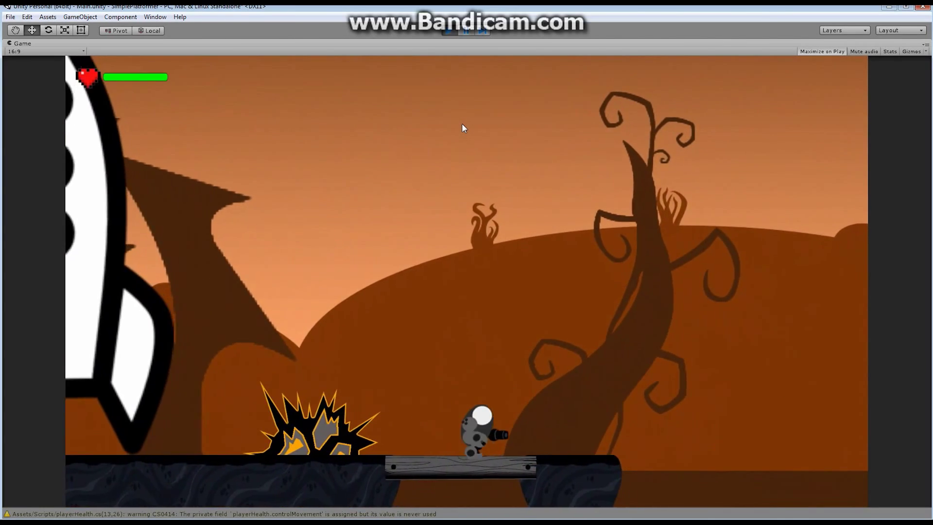
{"action": "key", "text": "Left"}
{"action": "key", "text": "Left"}
{"action": "key", "text": "space"}
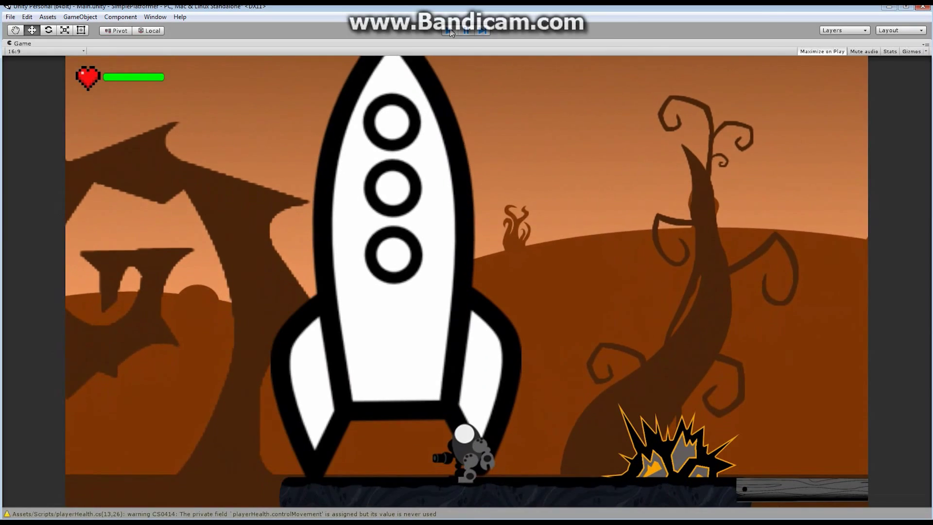
{"action": "left_click", "coordinate": [449, 31]}
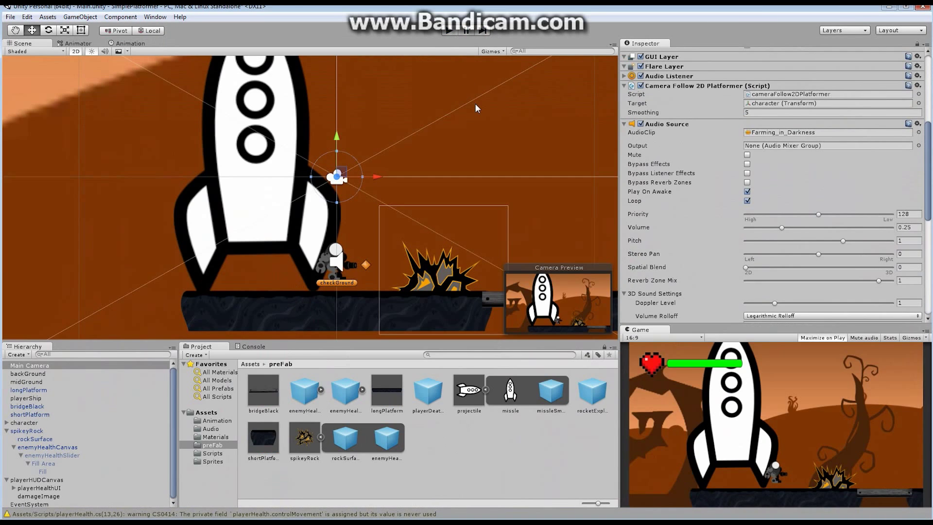